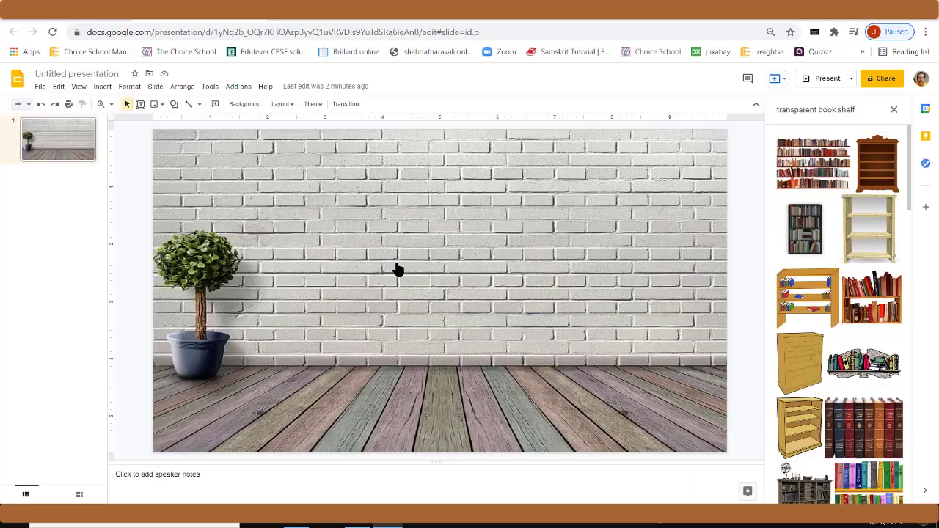
Add a wooden bookshelf, shrink it, and duplicate it so two shelves stand side by side near the plant.
{"action": "left_click_drag", "start_coordinate": [382, 270], "coordinate": [370, 267]}
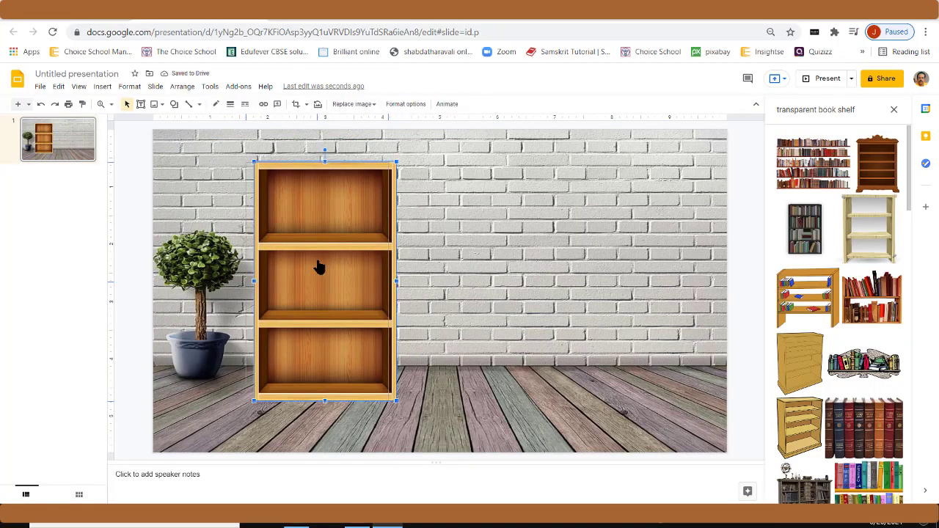
{"action": "left_click_drag", "start_coordinate": [318, 266], "coordinate": [301, 266]}
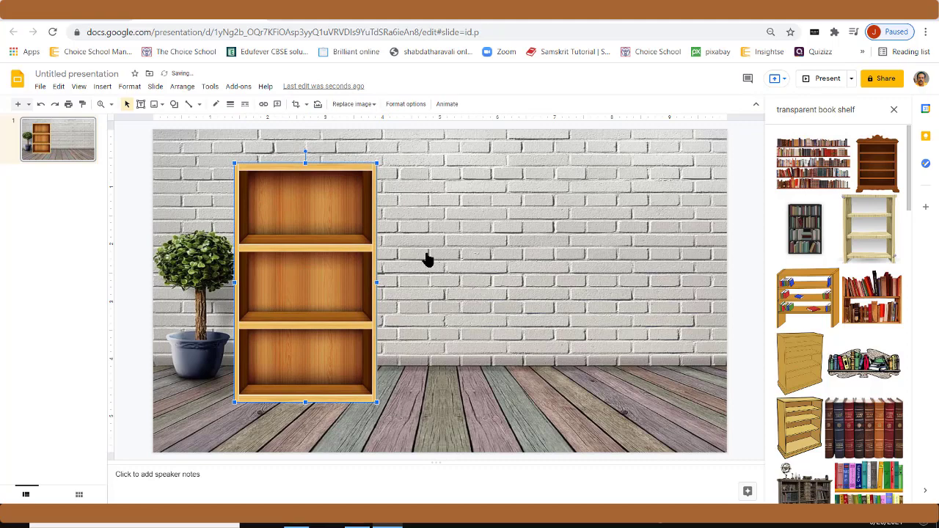
{"action": "key", "text": "ctrl+d"}
{"action": "left_click_drag", "start_coordinate": [375, 268], "coordinate": [512, 270]}
{"action": "key", "text": "ctrl+a"}
{"action": "left_click_drag", "start_coordinate": [408, 309], "coordinate": [408, 283]}
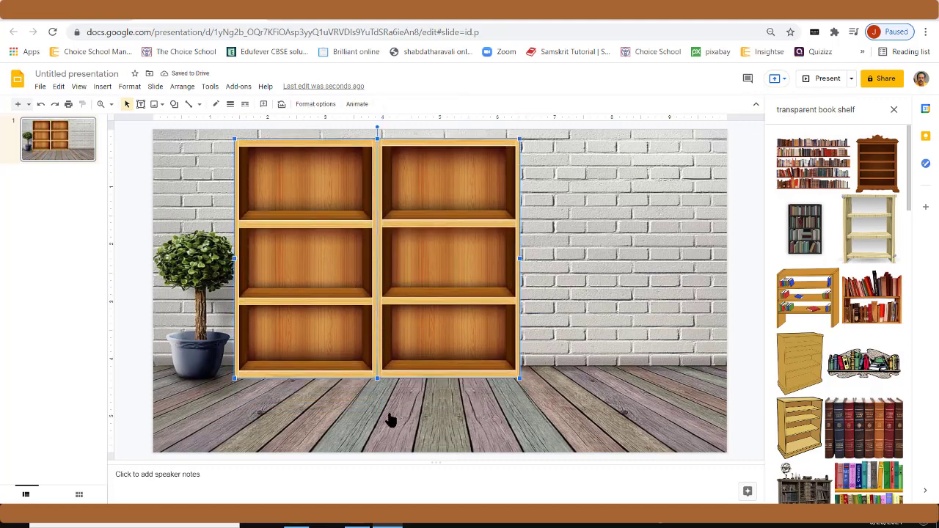
{"action": "left_click", "coordinate": [433, 417]}
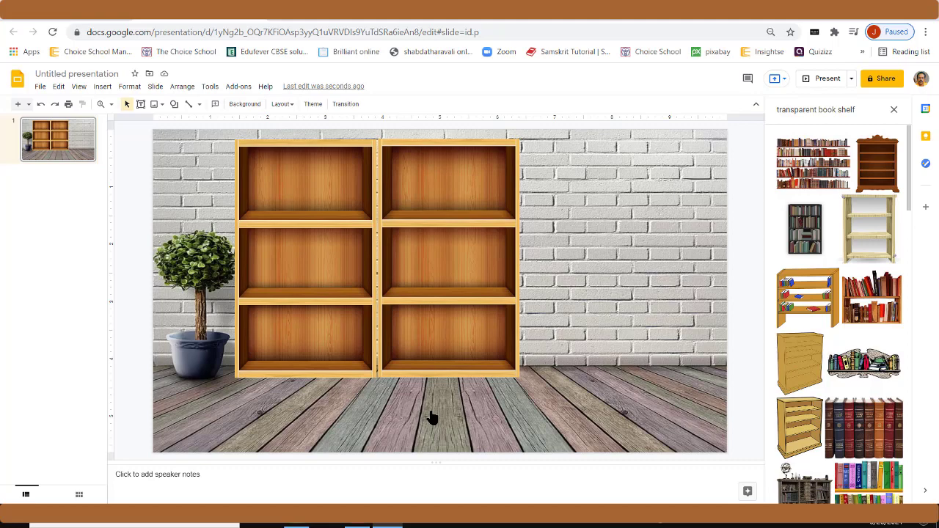
Search the Chrome Web Store for the Bitmoji extension.
{"action": "left_click", "coordinate": [794, 20]}
{"action": "left_click", "coordinate": [212, 212]}
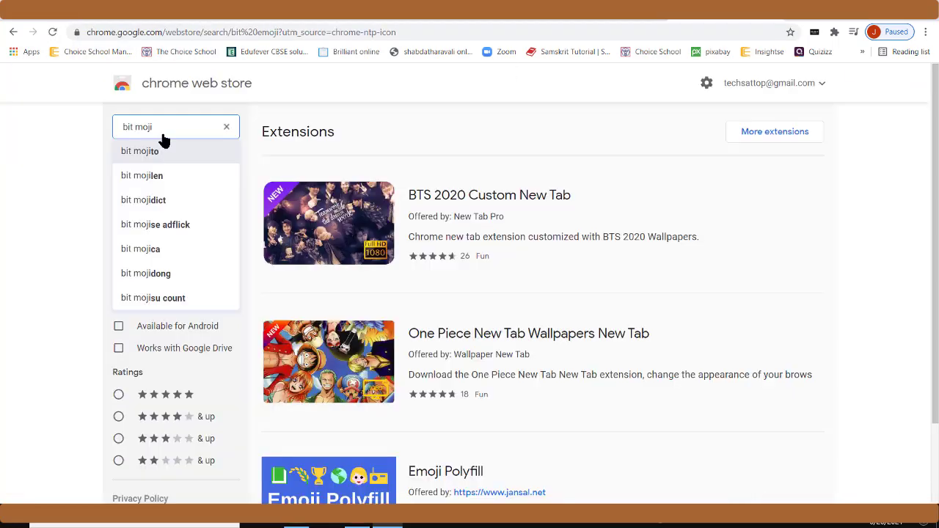
{"action": "key", "text": "Return"}
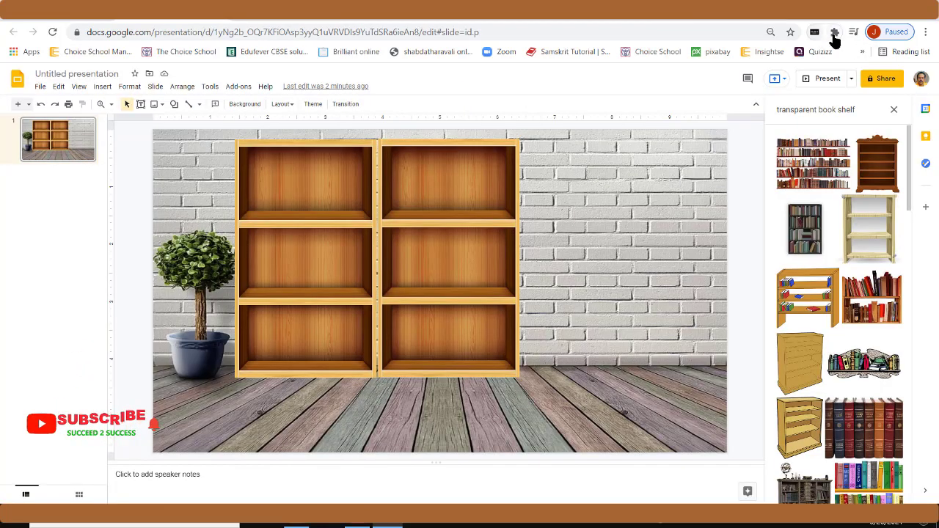
Copy the 'reading' beanbag Bitmoji sticker, paste it, and size it on the floor beside the shelves.
{"action": "left_click", "coordinate": [814, 32]}
{"action": "type", "text": "reading"}
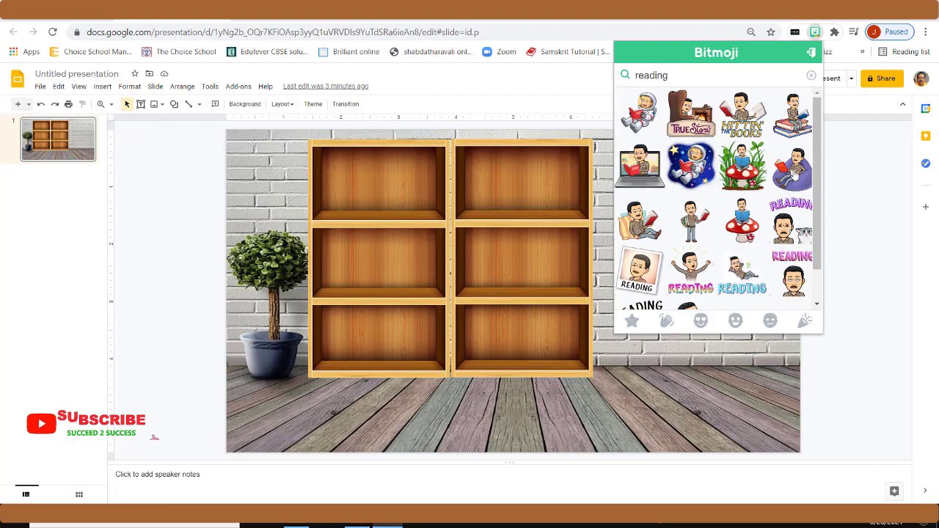
{"action": "right_click", "coordinate": [783, 173]}
{"action": "left_click", "coordinate": [817, 209]}
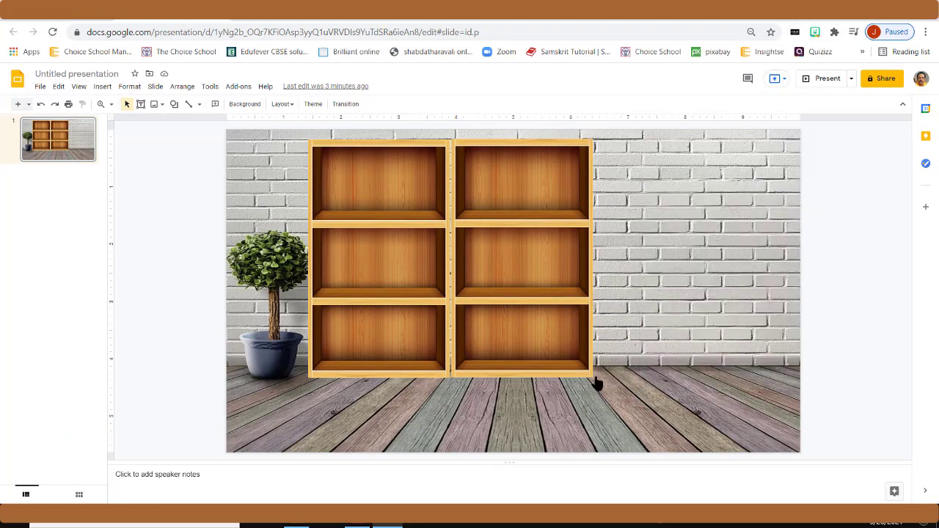
{"action": "key", "text": "ctrl+v"}
{"action": "left_click_drag", "start_coordinate": [686, 423], "coordinate": [679, 424]}
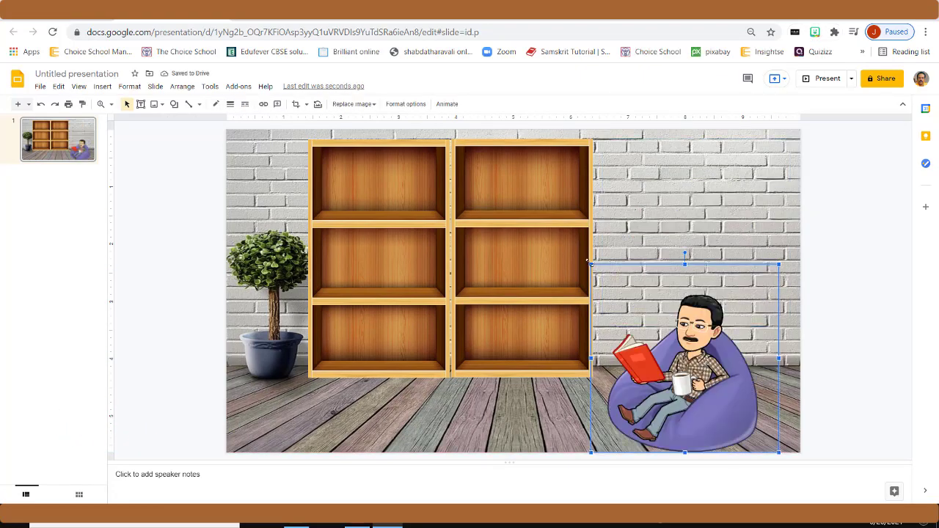
{"action": "left_click_drag", "start_coordinate": [597, 268], "coordinate": [630, 304]}
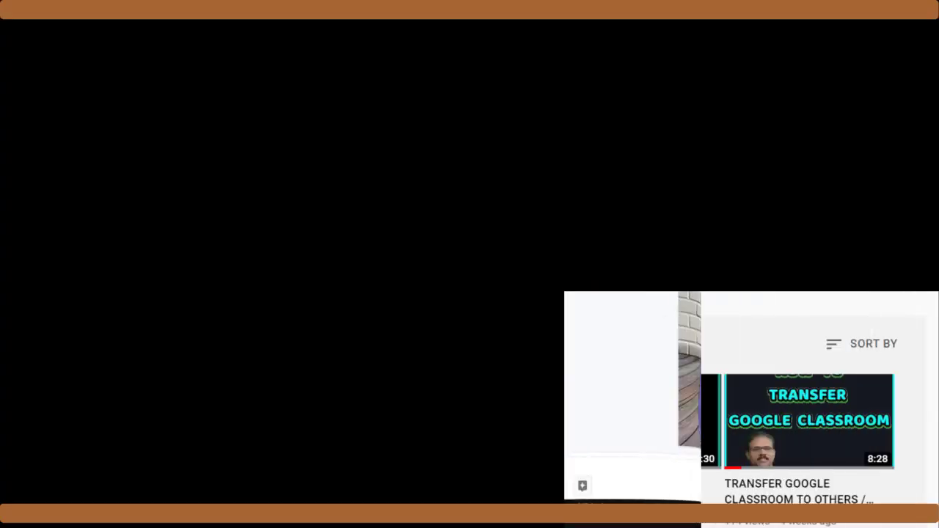
{"action": "scroll", "coordinate": [448, 278], "scroll_direction": "down", "scroll_amount": 4}
{"action": "scroll", "coordinate": [449, 279], "scroll_direction": "down", "scroll_amount": 15}
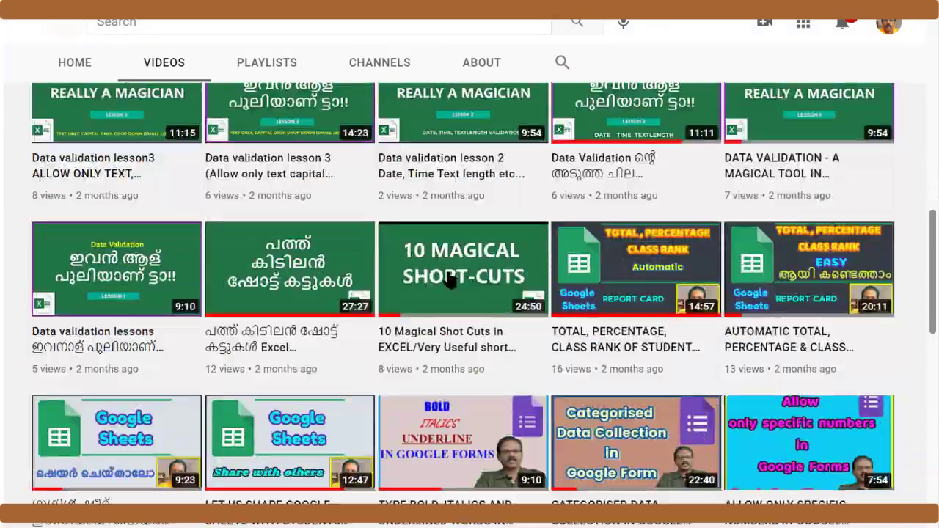
{"action": "scroll", "coordinate": [449, 278], "scroll_direction": "down", "scroll_amount": 4}
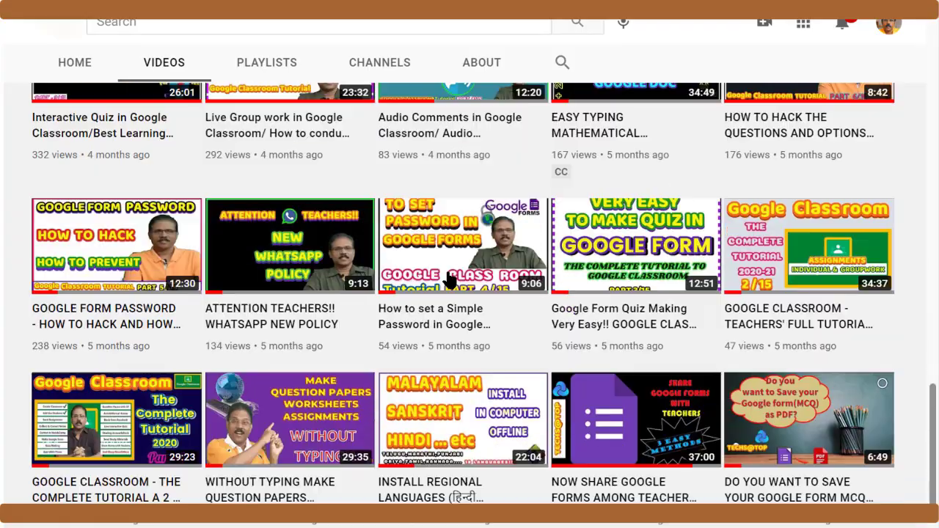
{"action": "scroll", "coordinate": [449, 279], "scroll_direction": "up", "scroll_amount": 4}
{"action": "scroll", "coordinate": [449, 277], "scroll_direction": "up", "scroll_amount": 13}
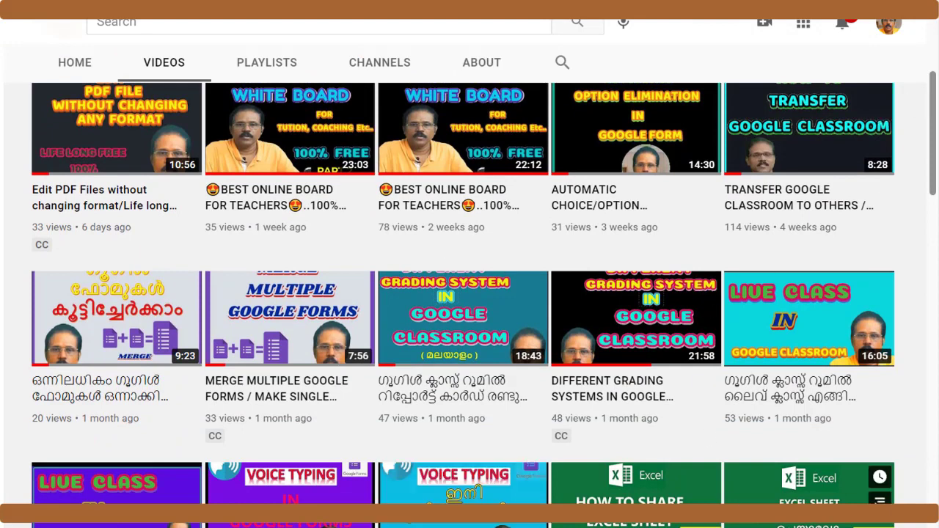
{"action": "left_click", "coordinate": [580, 524]}
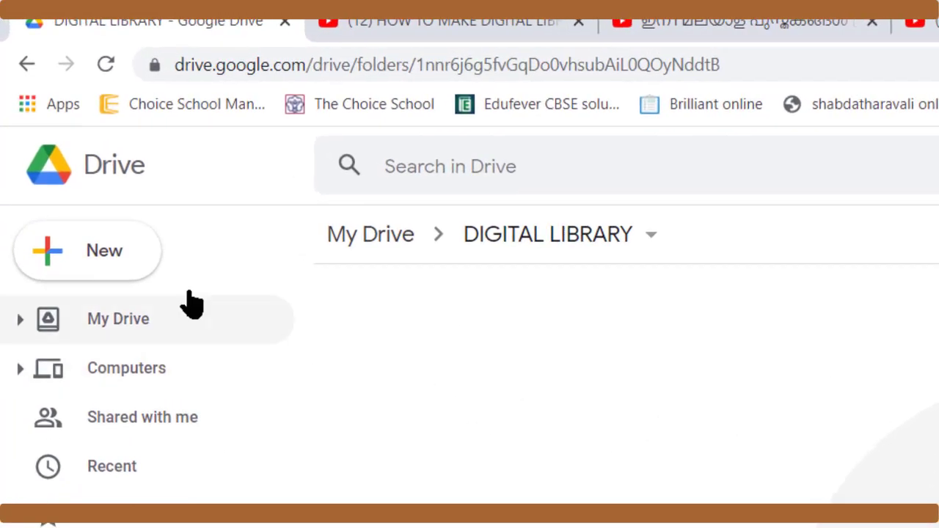
Create a new Google Slides presentation in DIGITAL LIBRARY and delete its title and subtitle placeholders.
{"action": "left_click", "coordinate": [104, 266]}
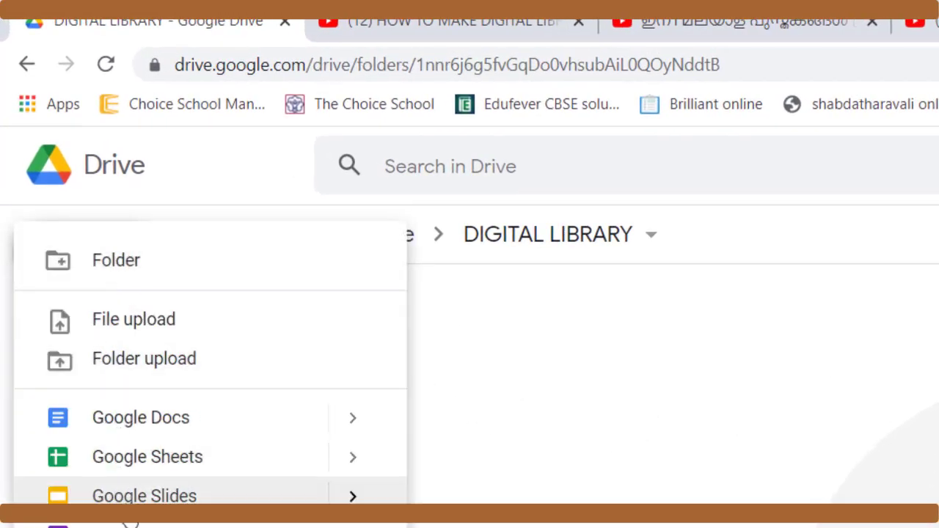
{"action": "left_click", "coordinate": [132, 510]}
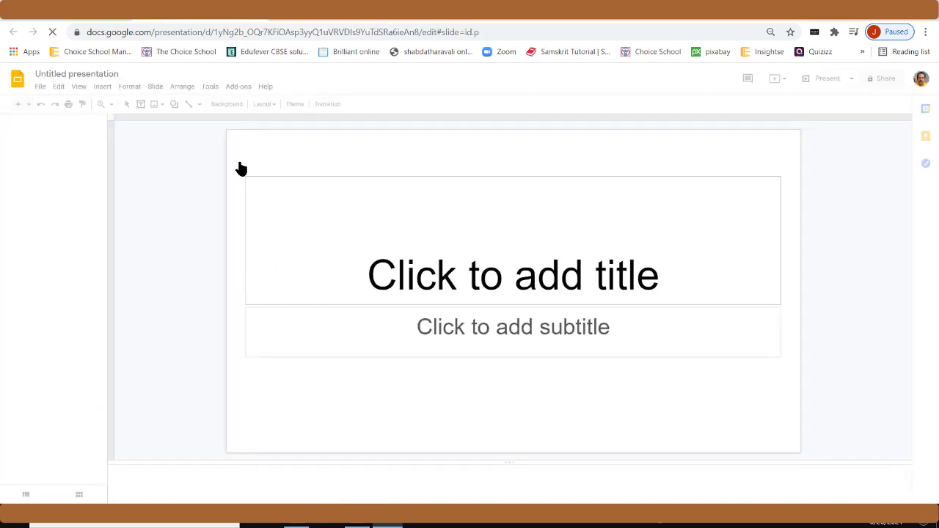
{"action": "left_click_drag", "start_coordinate": [240, 162], "coordinate": [724, 386]}
{"action": "key", "text": "Delete"}
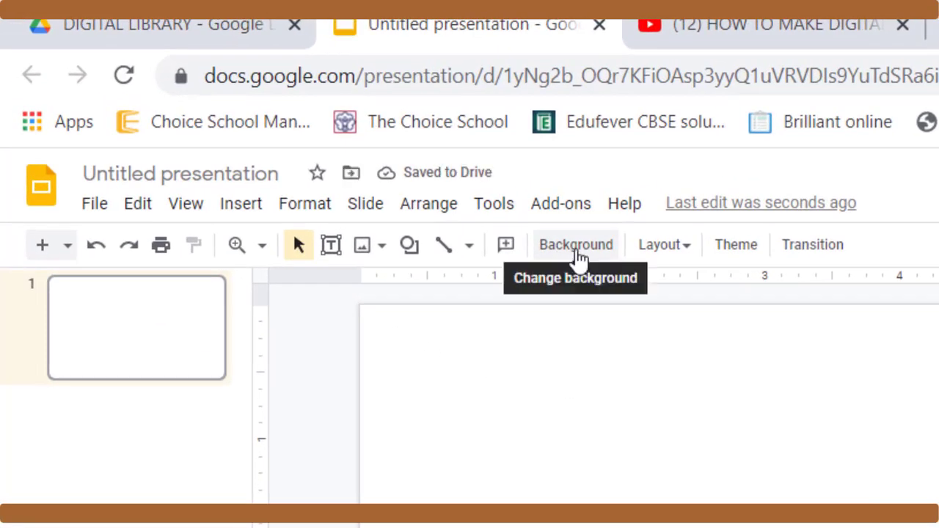
Set the background to the brick-wall image from a Google Images search for 'wall and floor background'.
{"action": "left_click", "coordinate": [577, 246]}
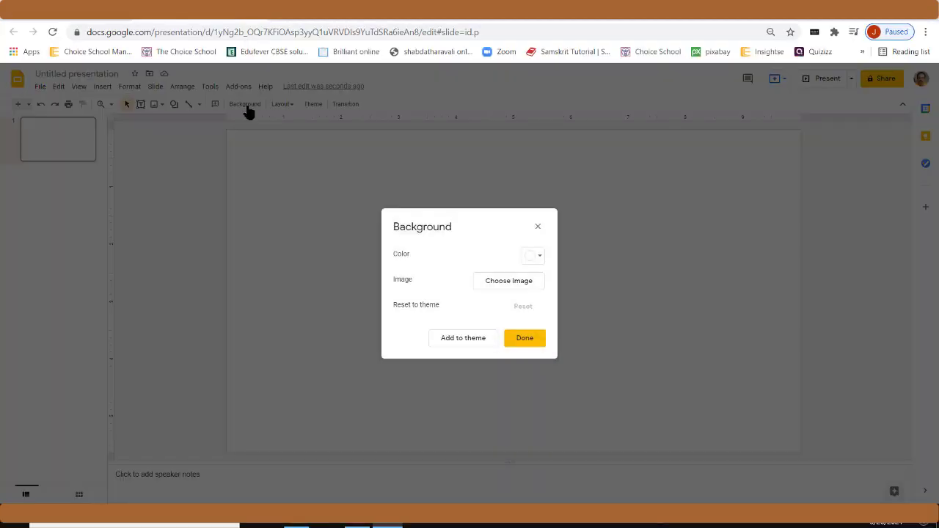
{"action": "left_click", "coordinate": [521, 286]}
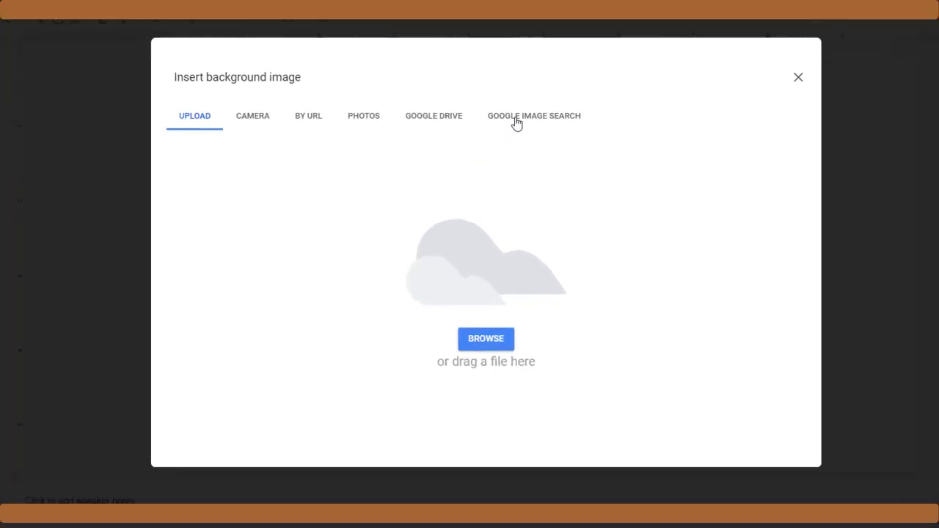
{"action": "left_click", "coordinate": [517, 119]}
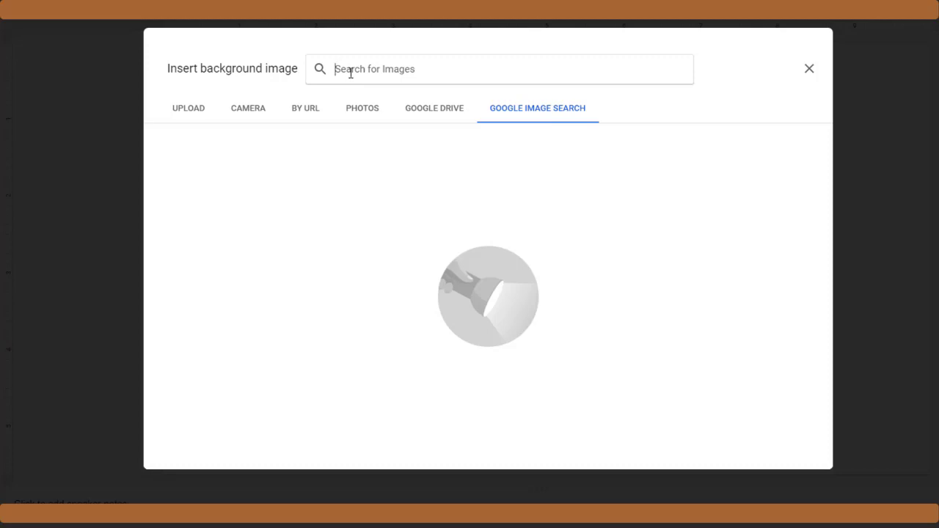
{"action": "type", "text": "wall"}
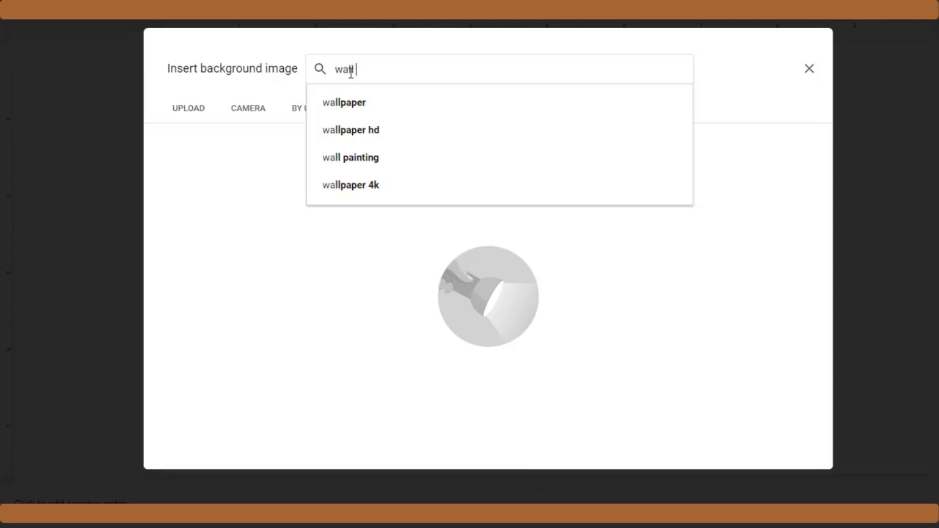
{"action": "type", "text": " and f"}
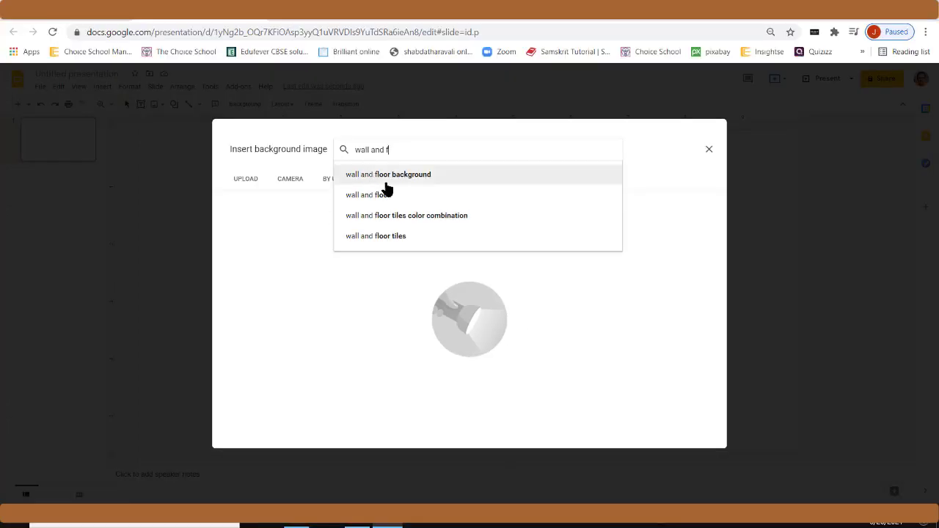
{"action": "left_click", "coordinate": [377, 176]}
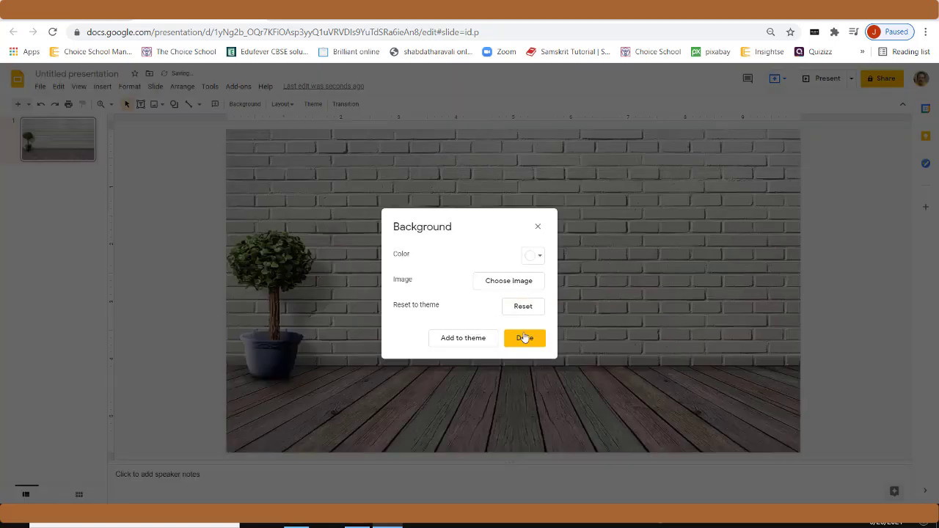
{"action": "left_click", "coordinate": [523, 335]}
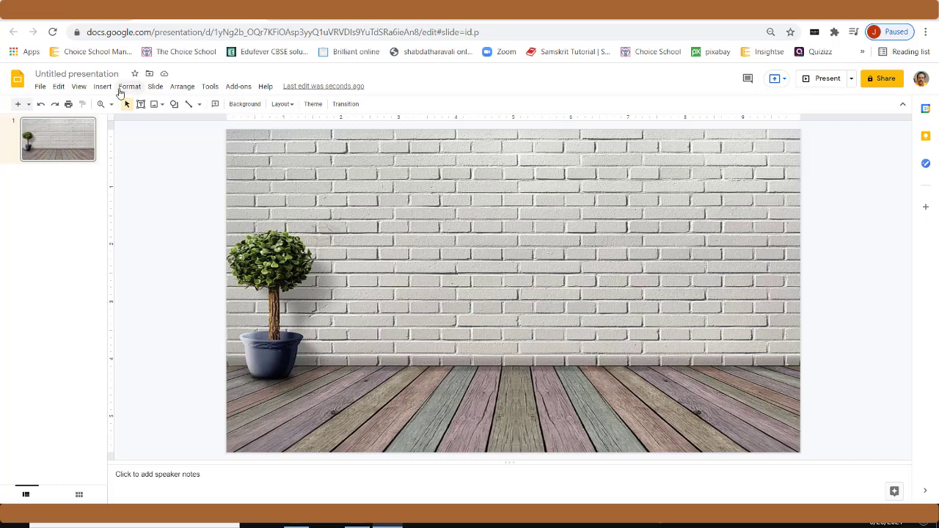
Run a web image search for 'transparent book shelf' and browse the results.
{"action": "left_click", "coordinate": [103, 86]}
{"action": "mouse_move", "coordinate": [114, 106]}
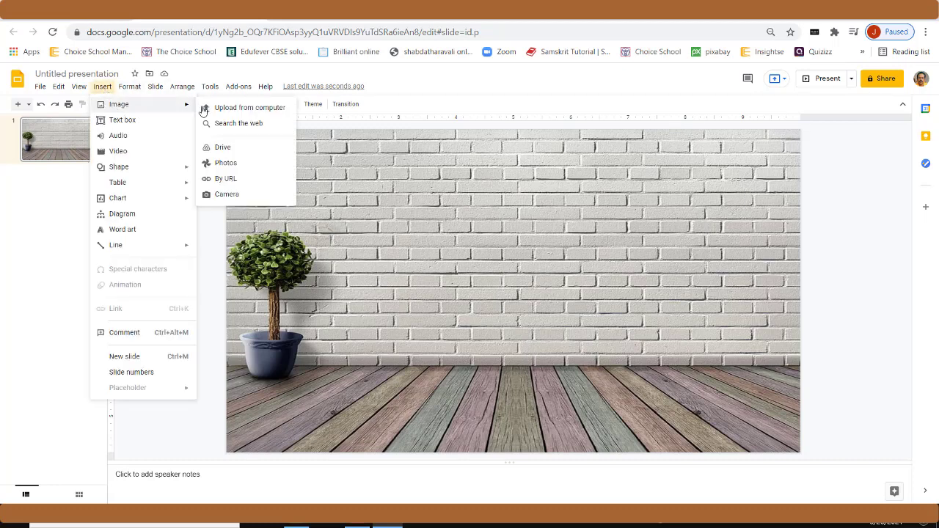
{"action": "left_click", "coordinate": [234, 125]}
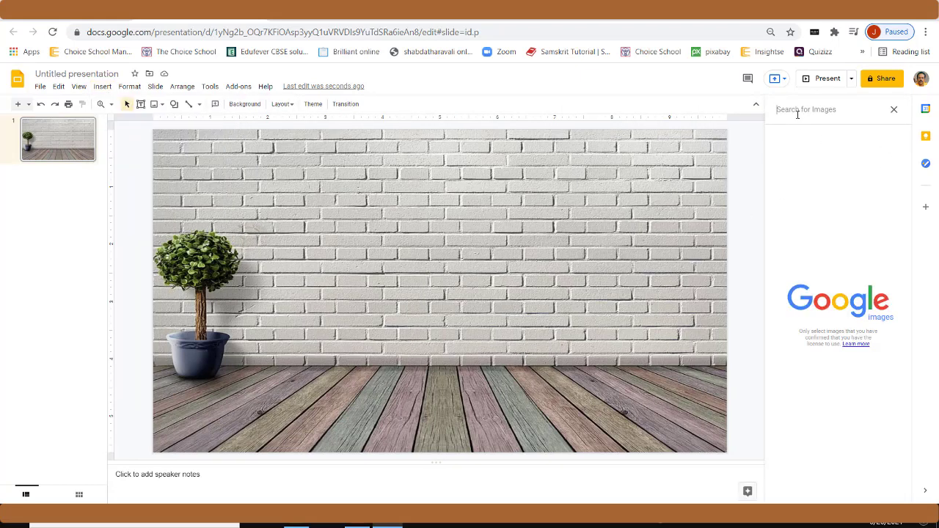
{"action": "type", "text": "transparent"}
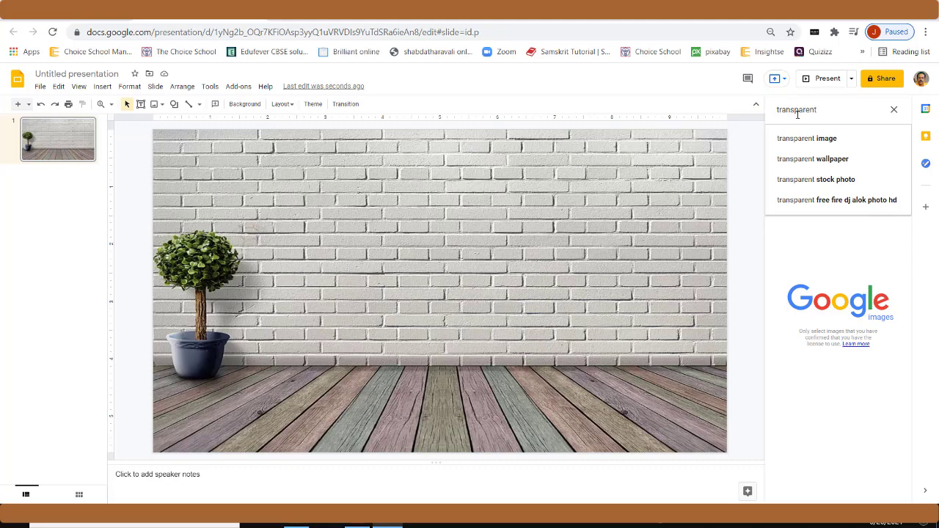
{"action": "type", "text": " book shelf"}
{"action": "key", "text": "Return"}
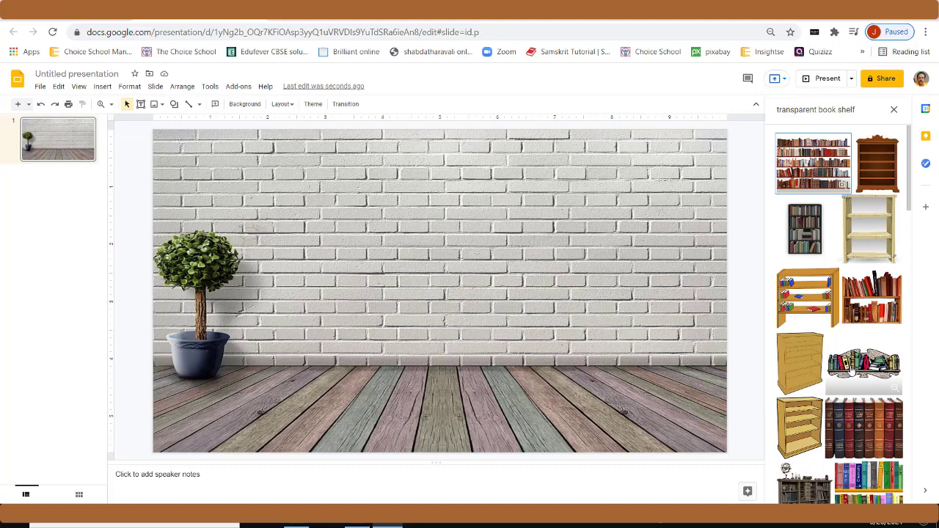
{"action": "scroll", "coordinate": [851, 370], "scroll_direction": "down", "scroll_amount": 3}
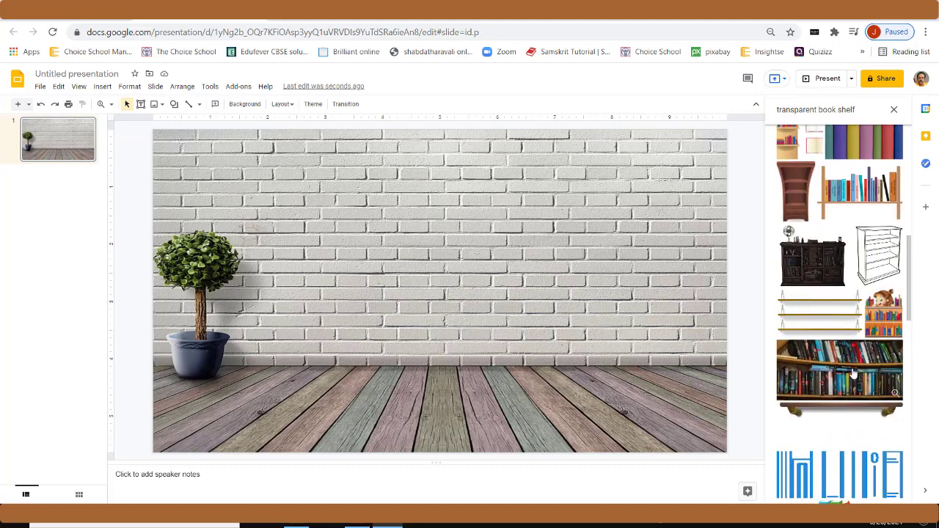
{"action": "scroll", "coordinate": [853, 374], "scroll_direction": "up", "scroll_amount": 5}
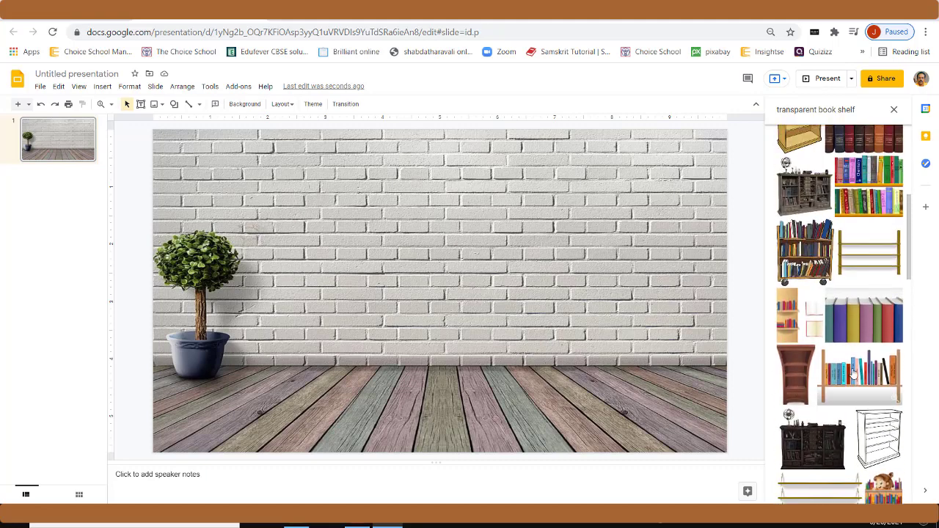
{"action": "scroll", "coordinate": [853, 374], "scroll_direction": "up", "scroll_amount": 1}
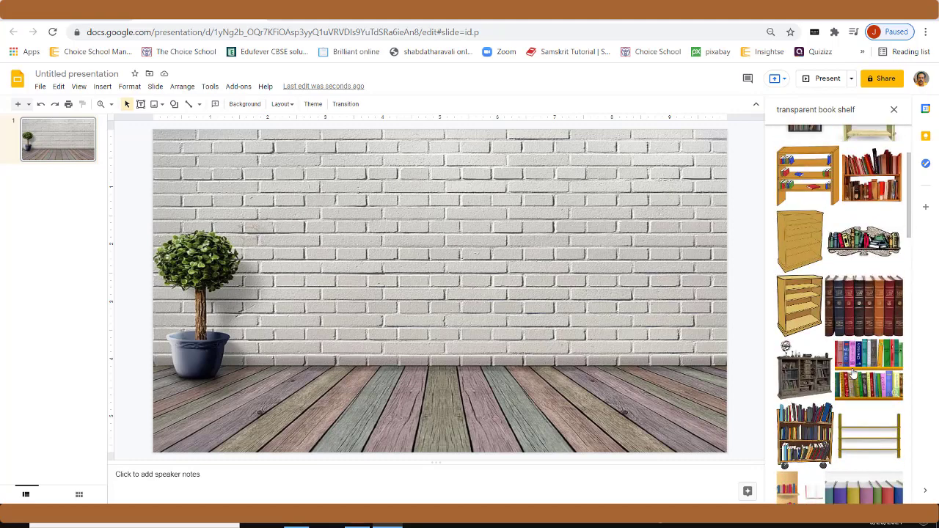
{"action": "scroll", "coordinate": [853, 374], "scroll_direction": "up", "scroll_amount": 2}
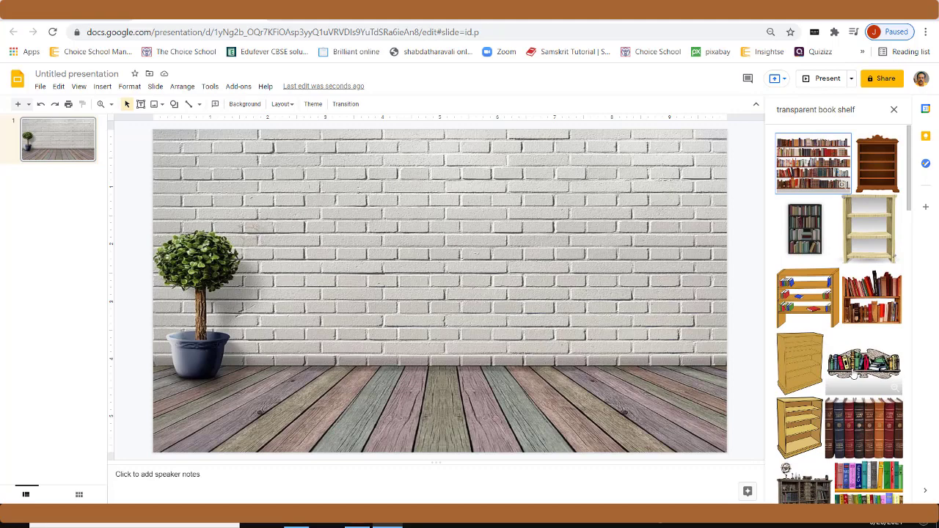
Copy the empty wooden three-shelf bookcase image from the Google Images results.
{"action": "left_click", "coordinate": [709, 22]}
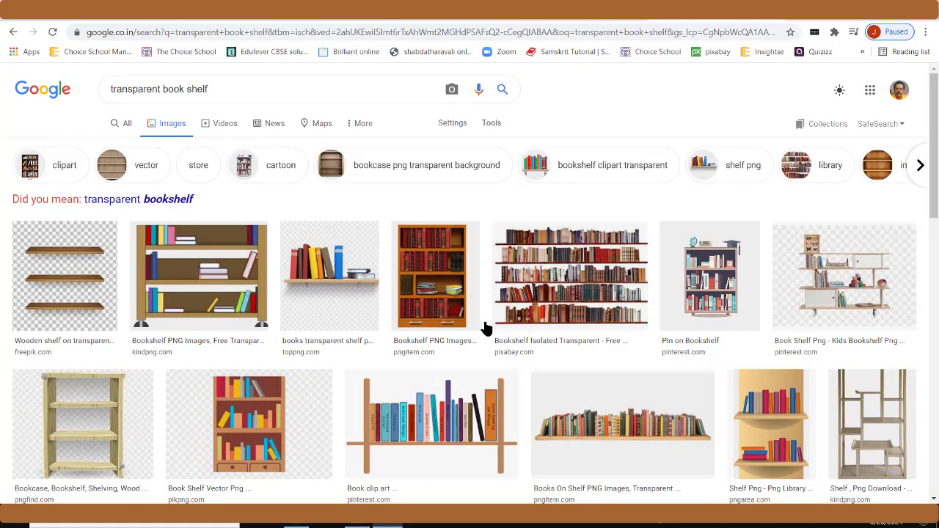
{"action": "scroll", "coordinate": [486, 328], "scroll_direction": "down", "scroll_amount": 6}
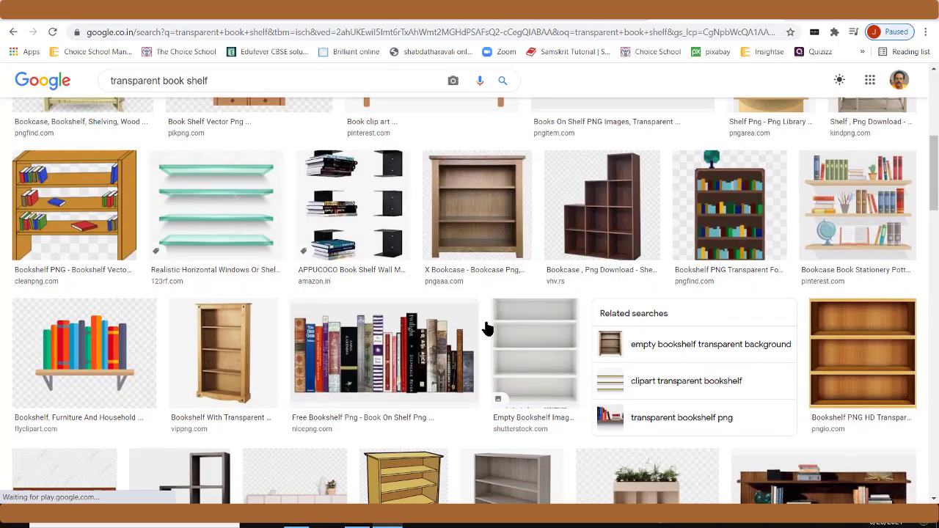
{"action": "scroll", "coordinate": [486, 327], "scroll_direction": "down", "scroll_amount": 1}
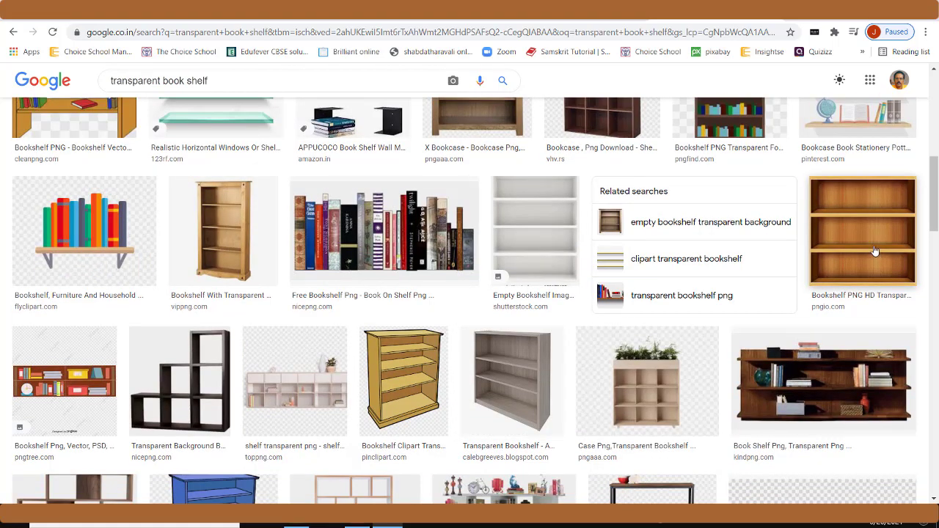
{"action": "left_click", "coordinate": [874, 251]}
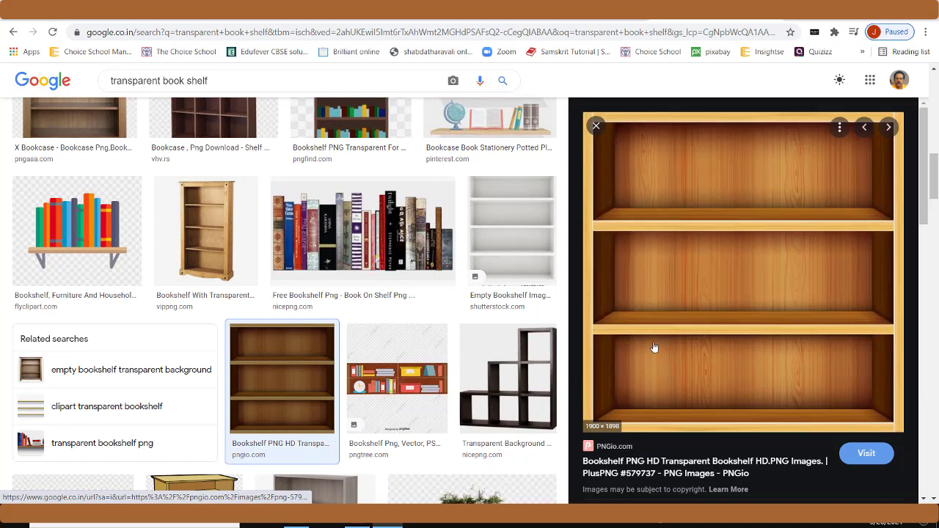
{"action": "right_click", "coordinate": [739, 259]}
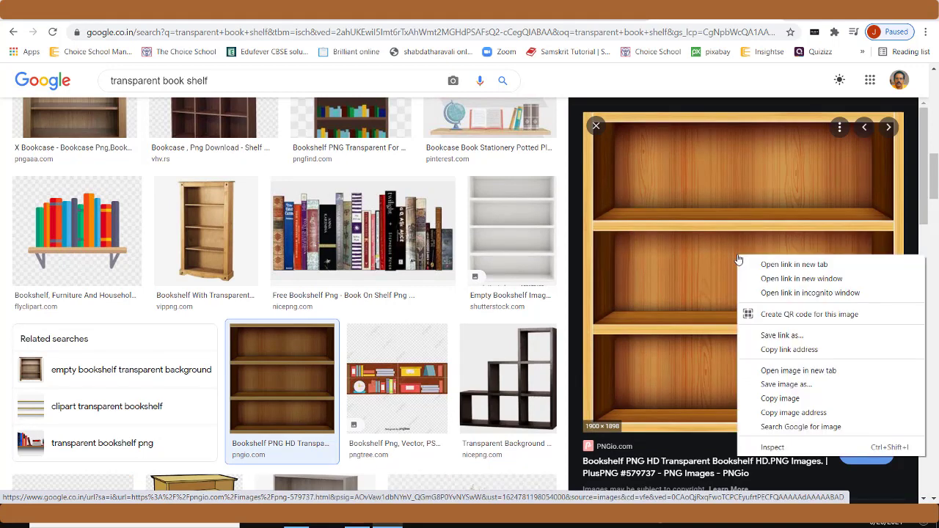
{"action": "left_click", "coordinate": [779, 398]}
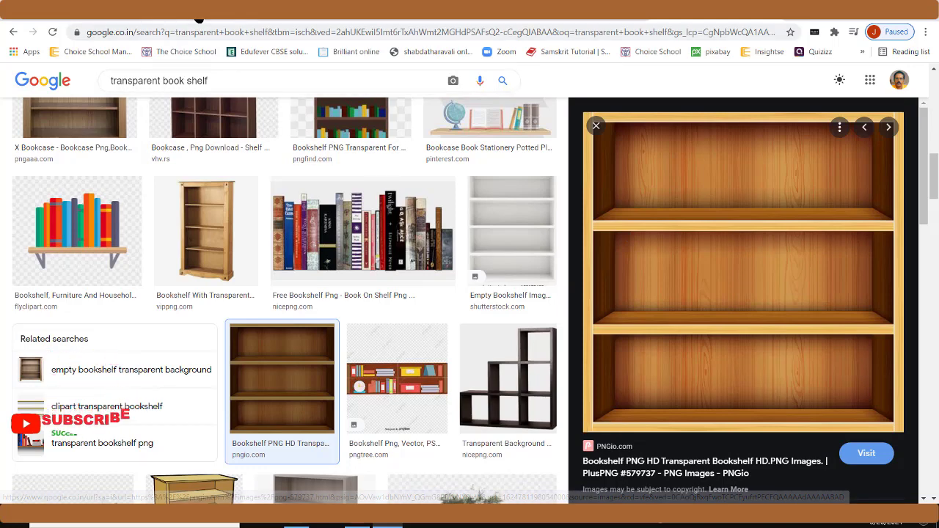
Return to the presentation, dismissing the slide's context menu without pasting.
{"action": "key", "text": "ctrl+Tab"}
{"action": "right_click", "coordinate": [396, 269]}
{"action": "left_click", "coordinate": [380, 268]}
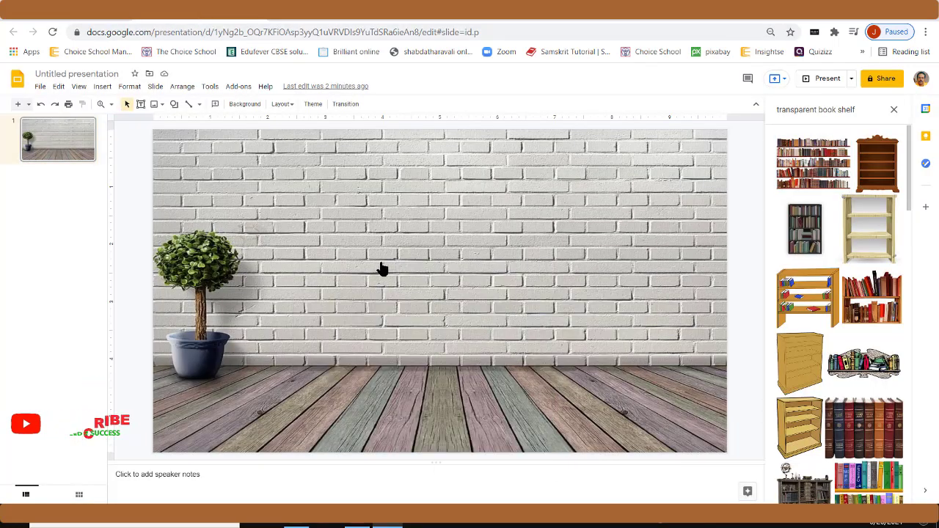
Paste the bookcase, shrink it, and position it just right of the potted plant.
{"action": "key", "text": "ctrl+v"}
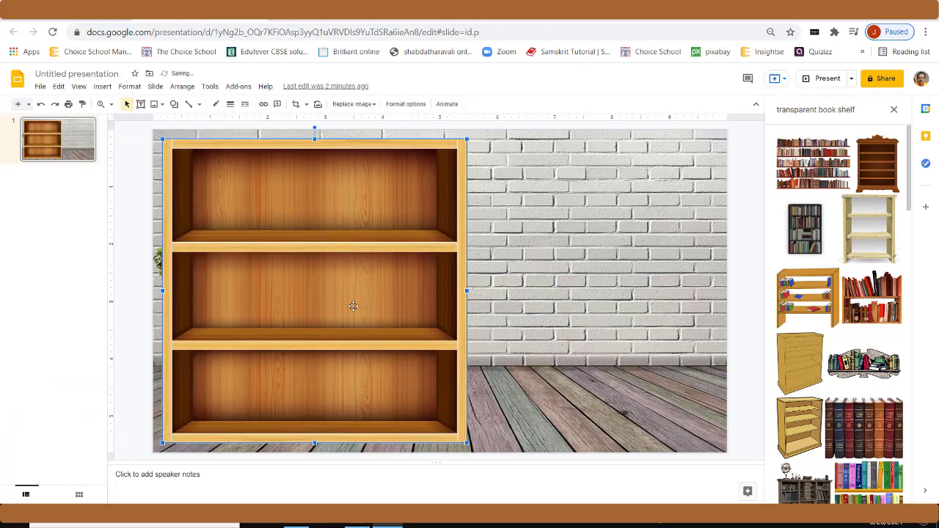
{"action": "left_click_drag", "start_coordinate": [466, 443], "coordinate": [305, 379]}
{"action": "left_click_drag", "start_coordinate": [245, 152], "coordinate": [336, 174]}
{"action": "left_click", "coordinate": [414, 204]}
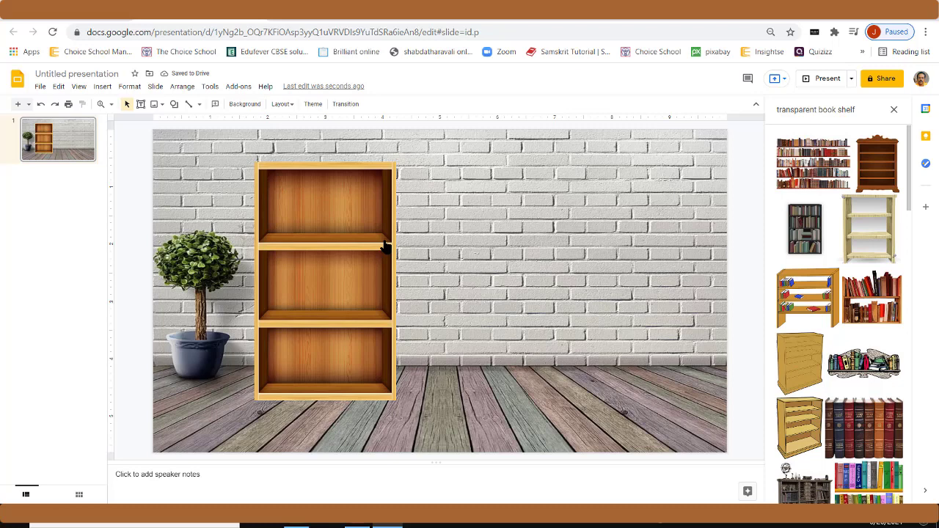
{"action": "left_click", "coordinate": [321, 268]}
{"action": "key", "text": "Left"}
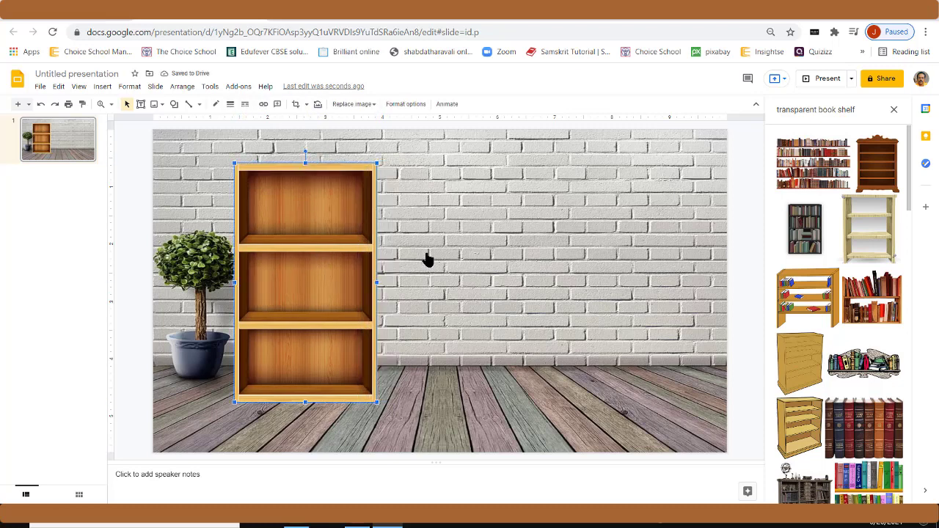
Duplicate the bookcase, align the copy flush beside it, and raise both together.
{"action": "key", "text": "ctrl+d"}
{"action": "left_click_drag", "start_coordinate": [331, 309], "coordinate": [470, 304]}
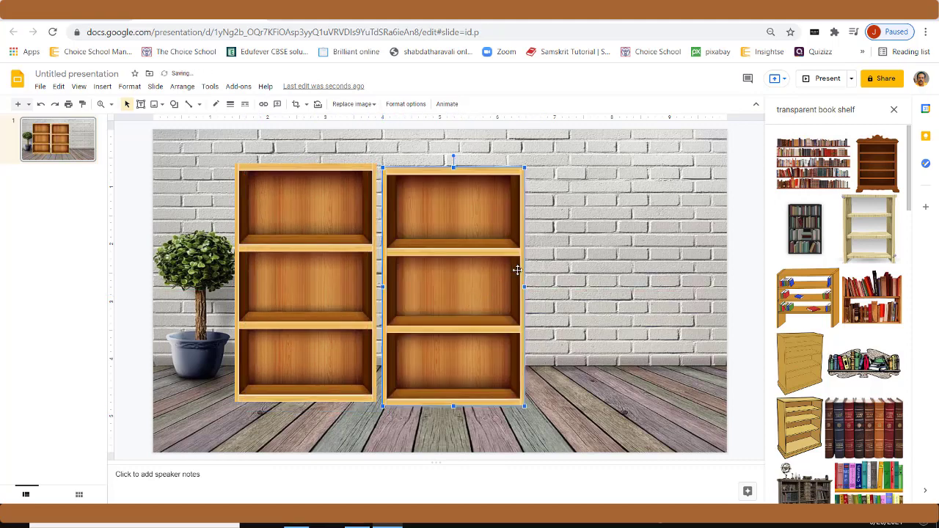
{"action": "key", "text": "Up"}
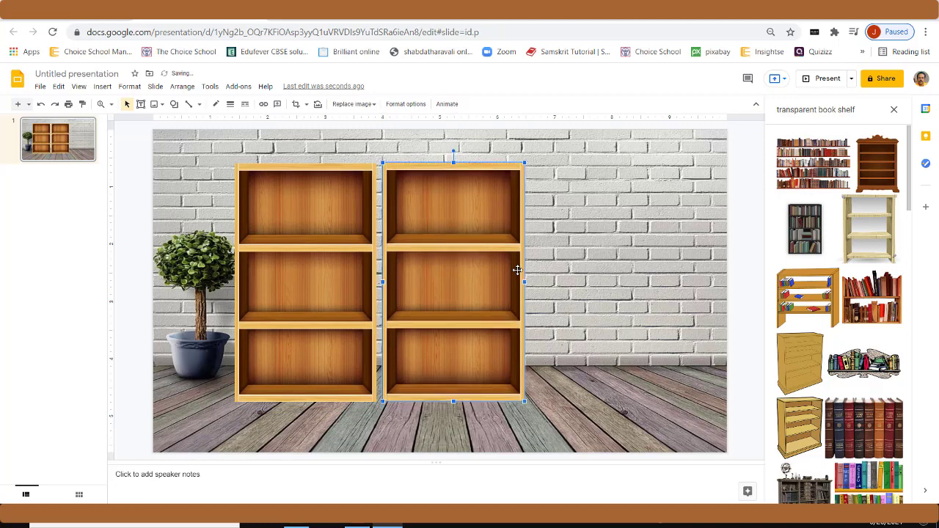
{"action": "key", "text": "Left"}
{"action": "key", "text": "ctrl+a"}
{"action": "key", "text": "Up"}
{"action": "key", "text": "Up"}
{"action": "key", "text": "Up"}
{"action": "key", "text": "Up"}
{"action": "key", "text": "Up"}
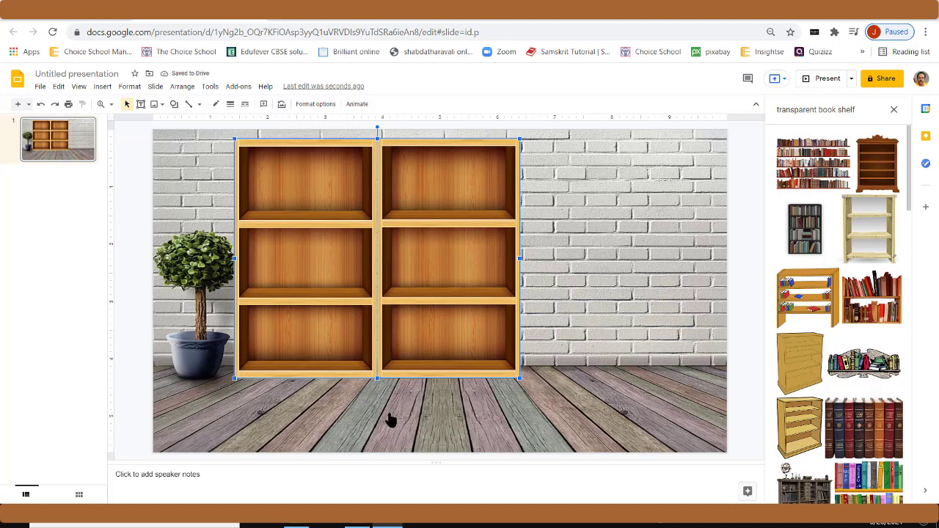
{"action": "left_click", "coordinate": [431, 417]}
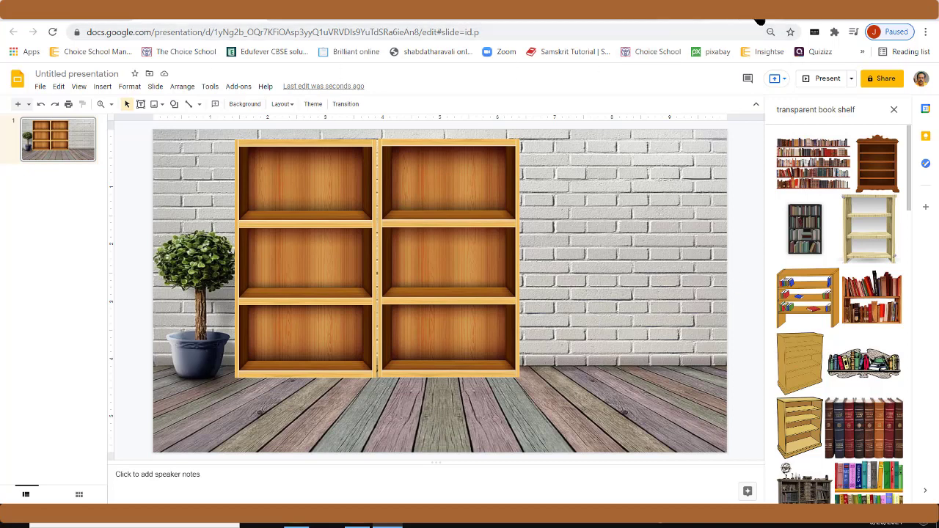
In a new tab, search the Chrome Web Store for 'bit moji', then return to Slides.
{"action": "key", "text": "ctrl+t"}
{"action": "left_click", "coordinate": [16, 53]}
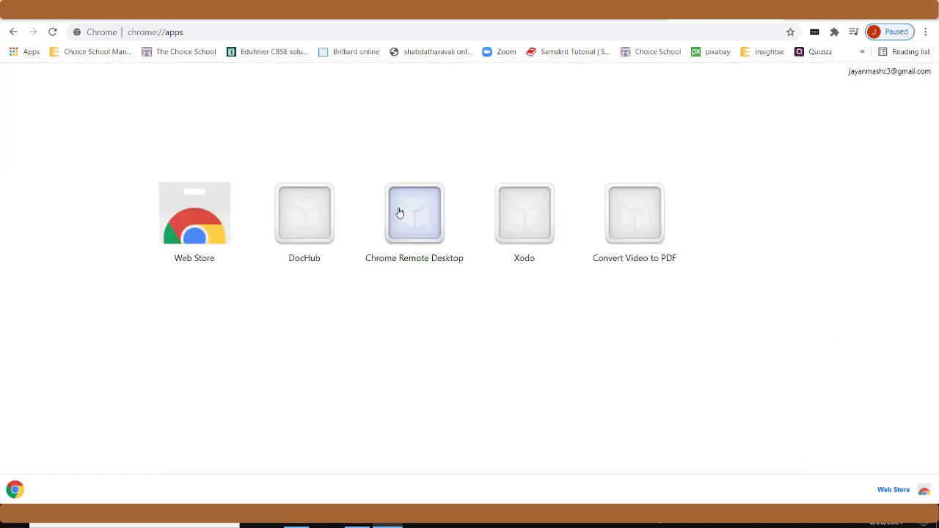
{"action": "left_click", "coordinate": [229, 207]}
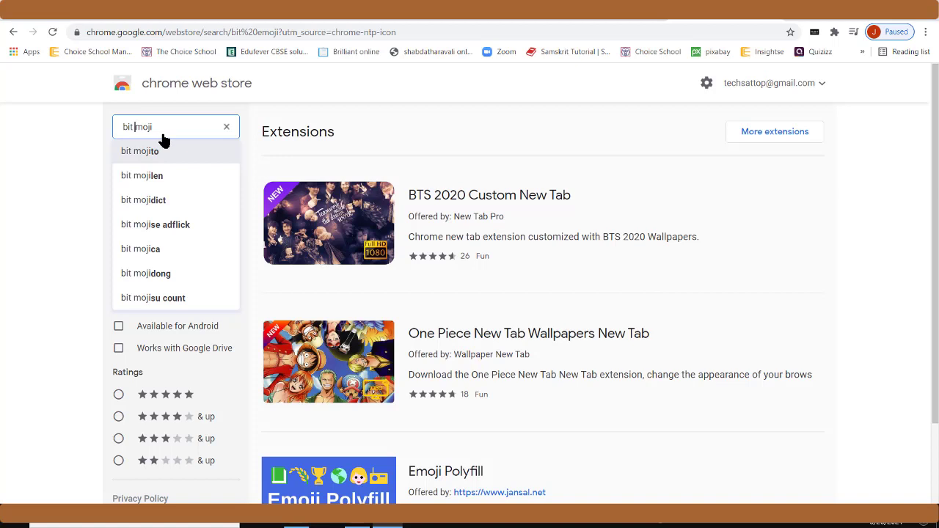
{"action": "key", "text": "Return"}
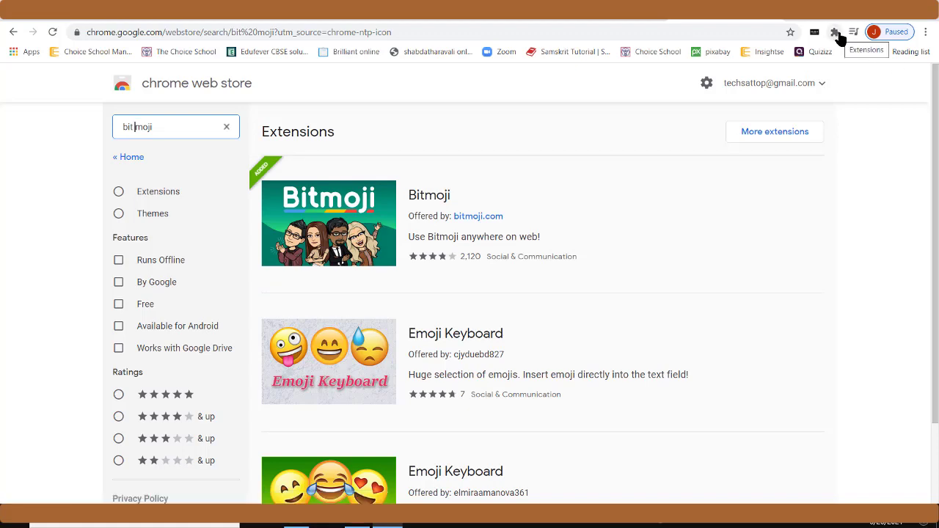
{"action": "left_click", "coordinate": [181, 17]}
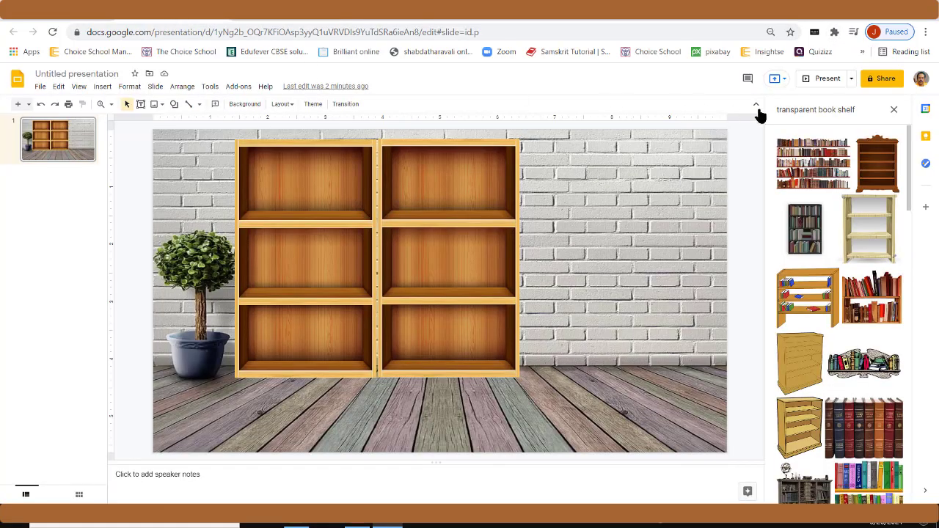
Copy the purple-beanbag Bitmoji from the extension's 'reading' search results.
{"action": "left_click", "coordinate": [816, 34]}
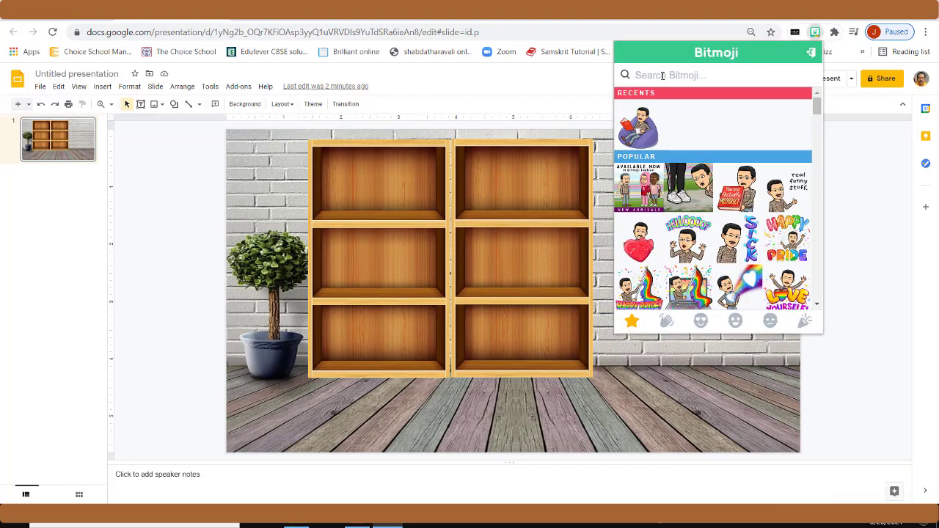
{"action": "type", "text": "read"}
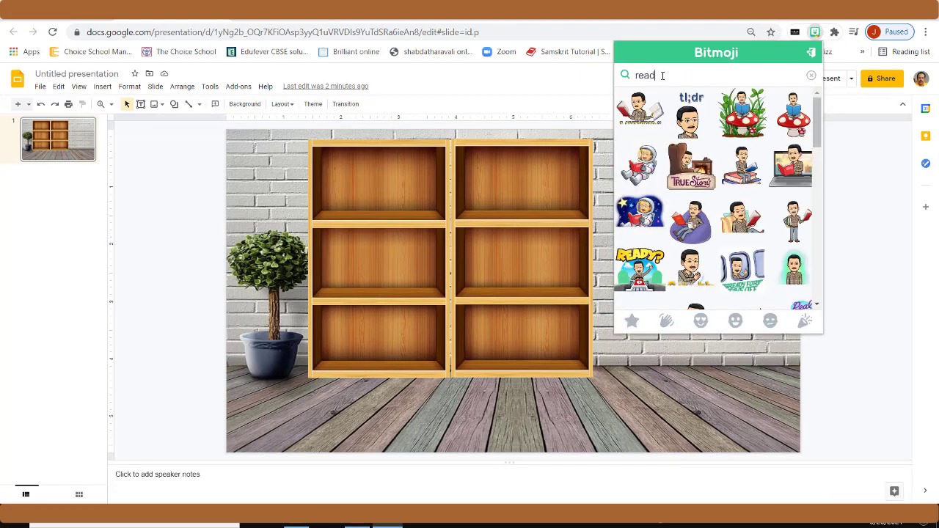
{"action": "type", "text": "ing"}
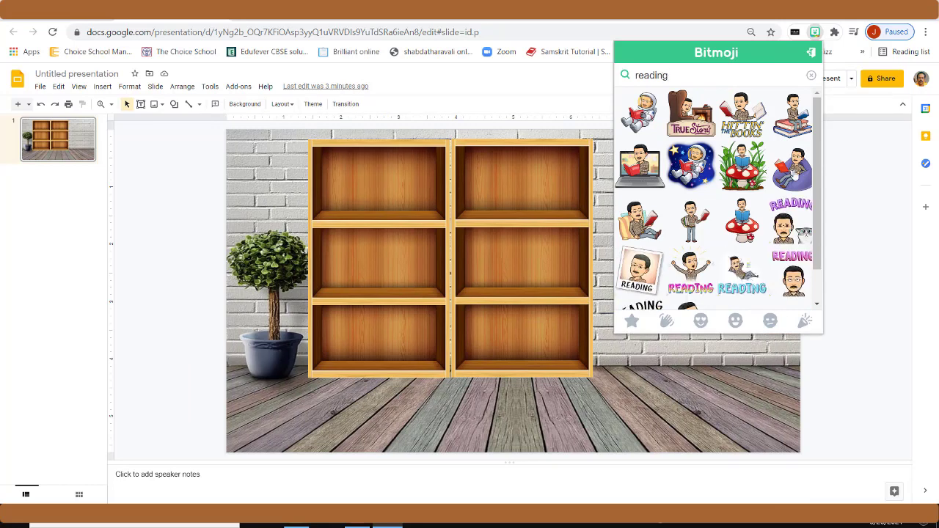
{"action": "right_click", "coordinate": [794, 174]}
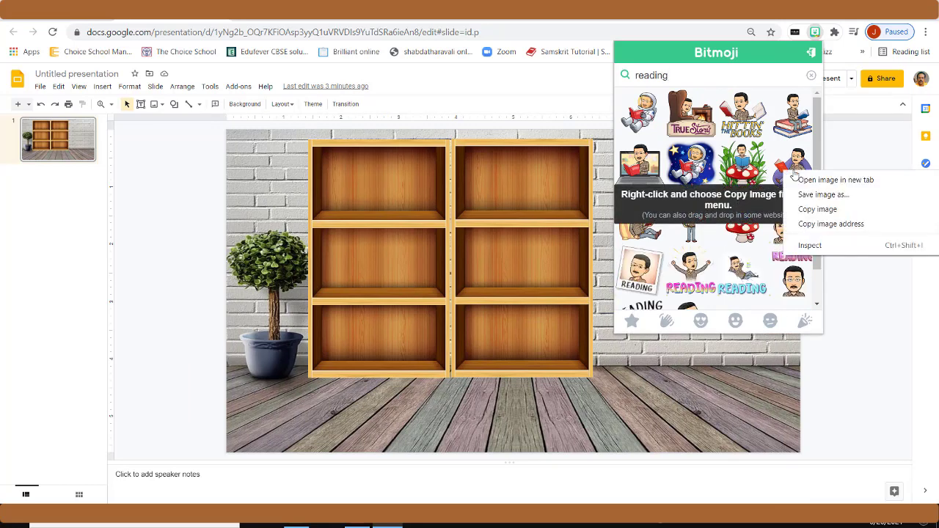
{"action": "left_click", "coordinate": [811, 210]}
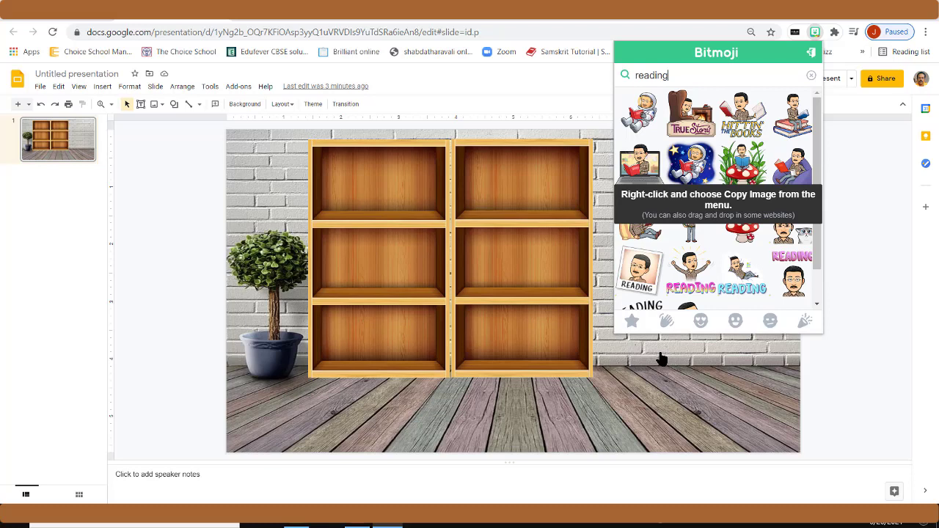
{"action": "left_click", "coordinate": [641, 396]}
{"action": "right_click", "coordinate": [639, 391]}
{"action": "left_click", "coordinate": [598, 383]}
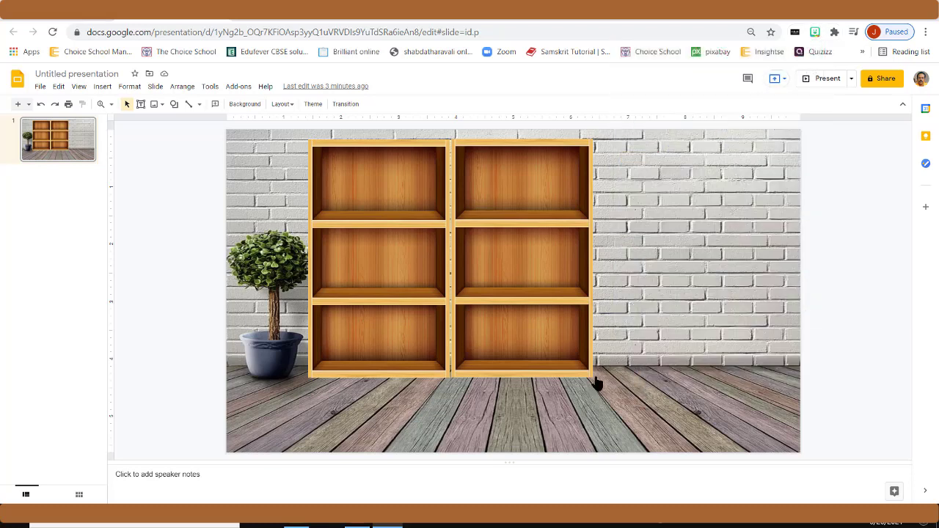
Paste the reading Bitmoji and shrink it into the slide's bottom-right corner.
{"action": "key", "text": "ctrl+v"}
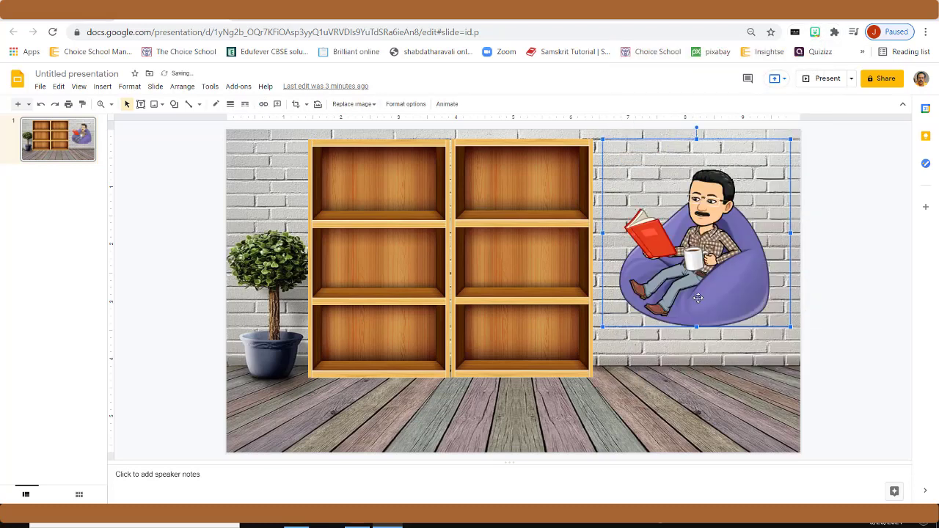
{"action": "left_click_drag", "start_coordinate": [692, 378], "coordinate": [680, 378]}
{"action": "left_click_drag", "start_coordinate": [600, 275], "coordinate": [642, 327]}
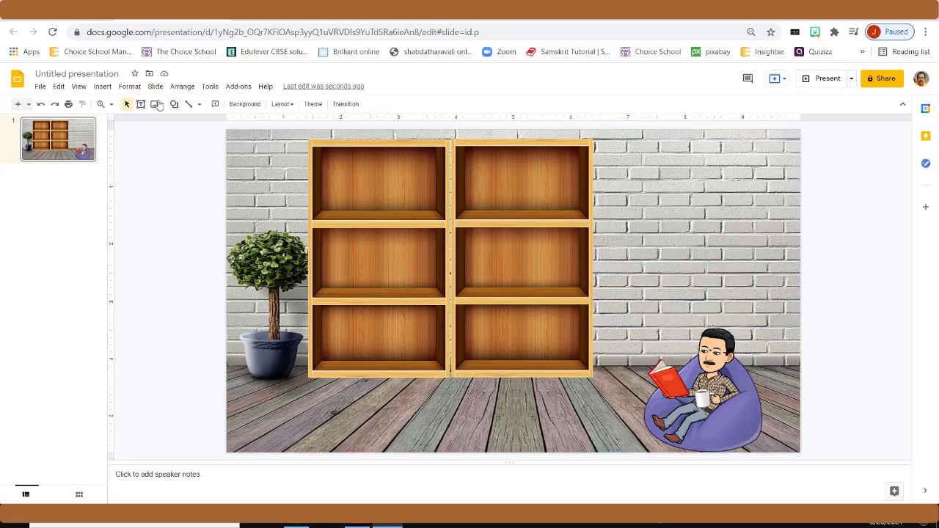
{"action": "left_click", "coordinate": [102, 86]}
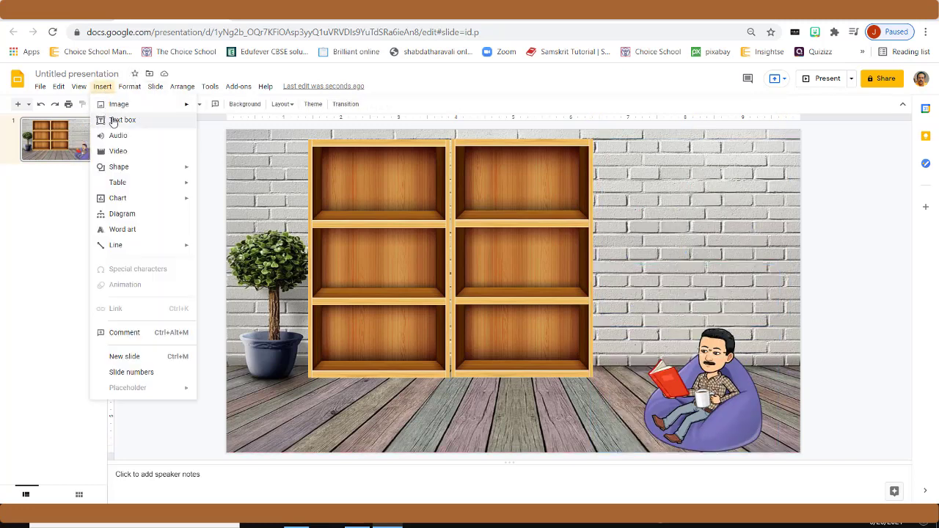
Search web images for 'transparent call out' and drag a white speech bubble above the Bitmoji.
{"action": "mouse_move", "coordinate": [176, 106]}
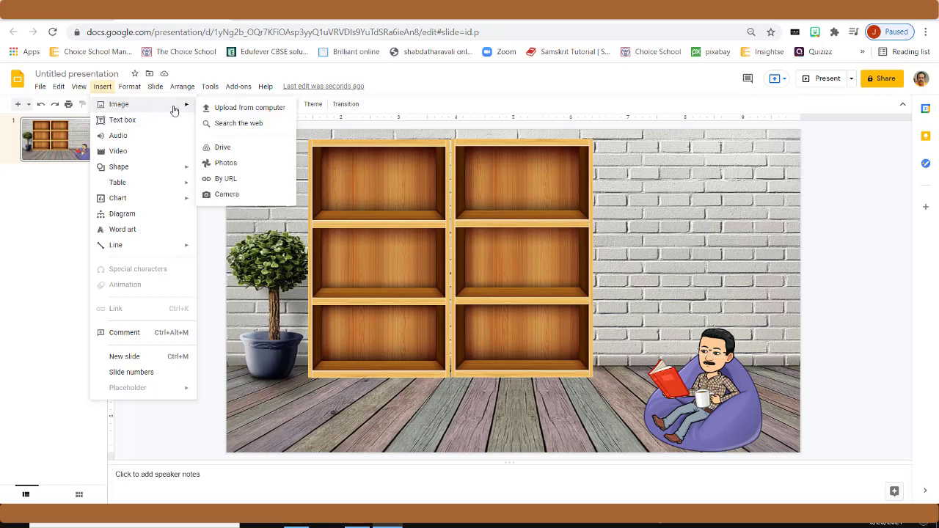
{"action": "left_click", "coordinate": [253, 123]}
{"action": "left_click", "coordinate": [844, 111]}
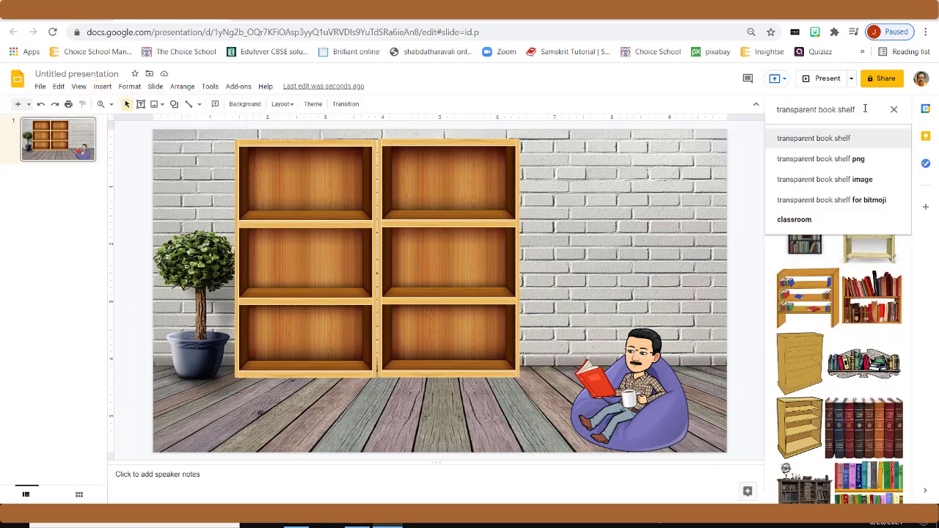
{"action": "key", "text": "BackSpace"}
{"action": "key", "text": "BackSpace"}
{"action": "key", "text": "BackSpace"}
{"action": "key", "text": "BackSpace"}
{"action": "key", "text": "BackSpace"}
{"action": "key", "text": "BackSpace"}
{"action": "key", "text": "BackSpace"}
{"action": "type", "text": "call out"}
{"action": "key", "text": "Return"}
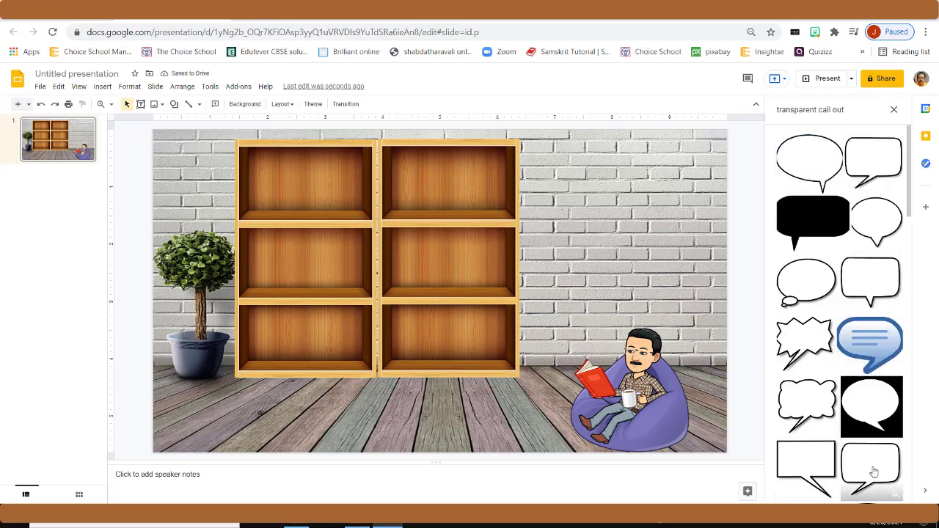
{"action": "left_click_drag", "start_coordinate": [873, 472], "coordinate": [628, 258]}
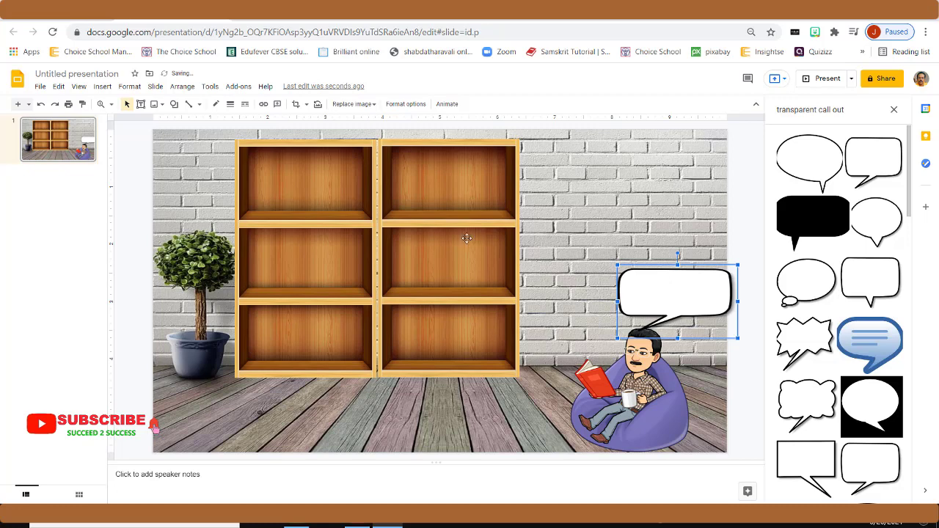
{"action": "left_click", "coordinate": [99, 89]}
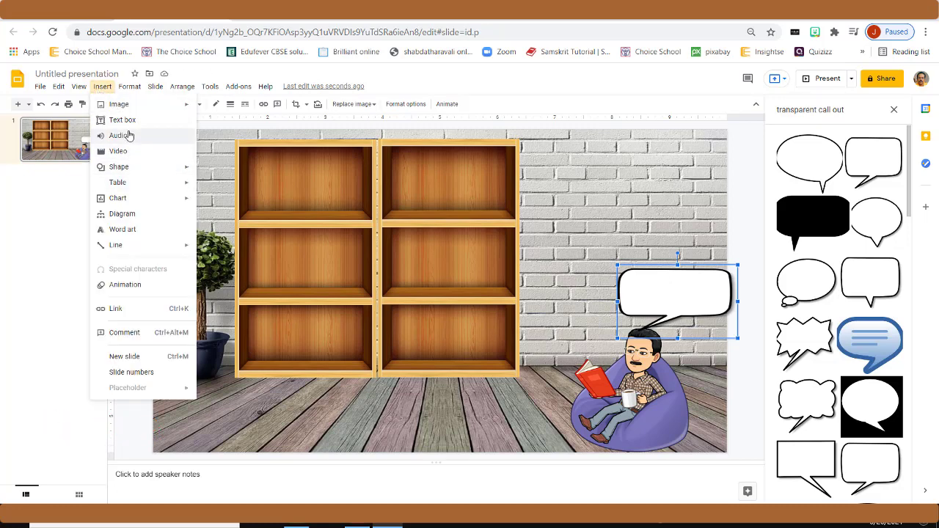
Add a text box inside the speech bubble reading 'Please click on the book to read' on two lines.
{"action": "left_click", "coordinate": [124, 122]}
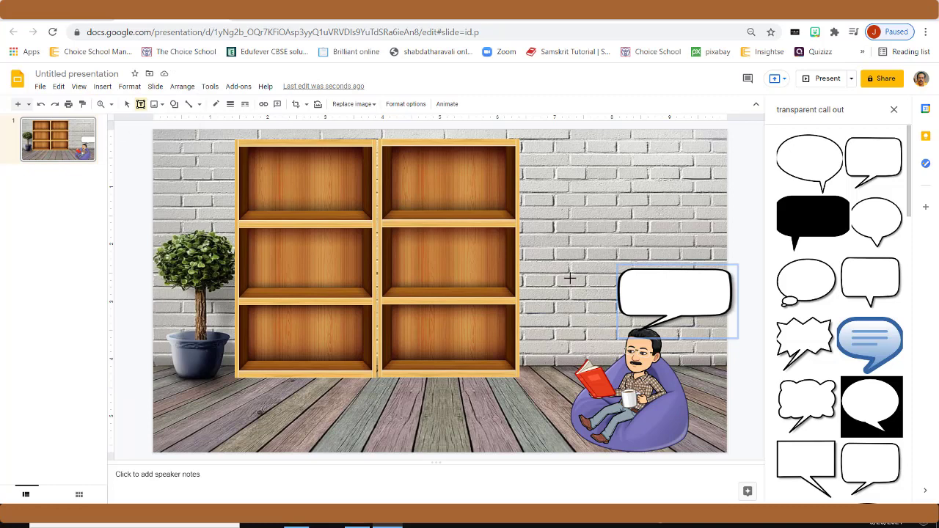
{"action": "left_click_drag", "start_coordinate": [633, 278], "coordinate": [700, 298]}
{"action": "type", "text": "Please cli"}
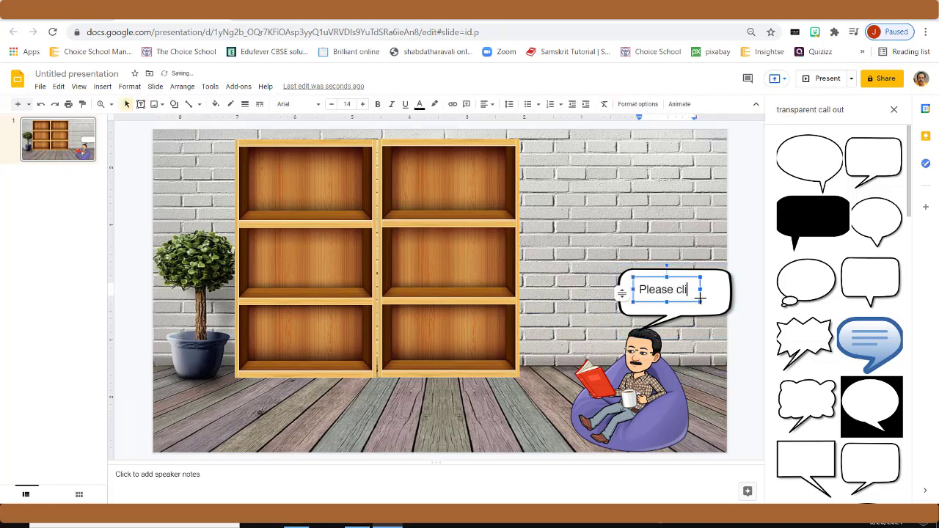
{"action": "type", "text": "ck on the book to read"}
{"action": "left_click_drag", "start_coordinate": [632, 305], "coordinate": [598, 305]}
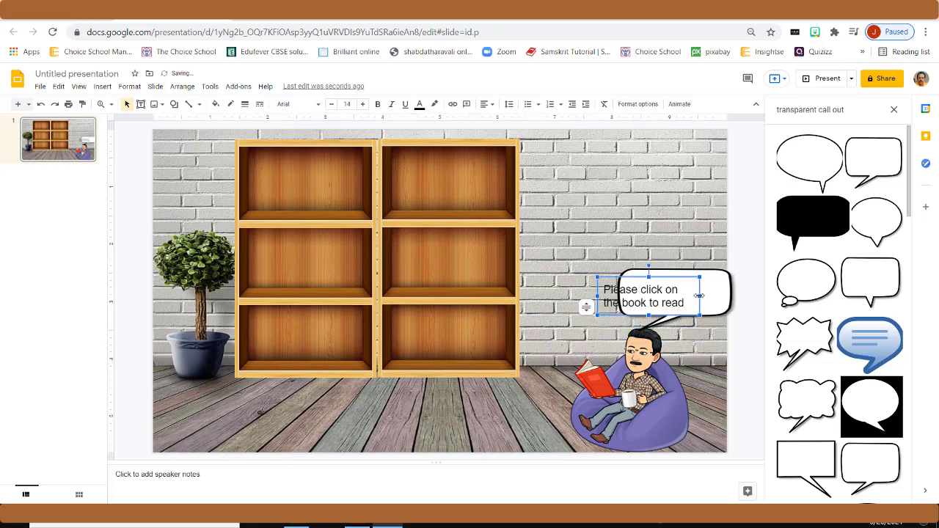
{"action": "left_click_drag", "start_coordinate": [701, 304], "coordinate": [724, 297]}
{"action": "left_click_drag", "start_coordinate": [660, 279], "coordinate": [686, 279]}
Make the callout text bold and red, and close the image search panel.
{"action": "left_click", "coordinate": [378, 103]}
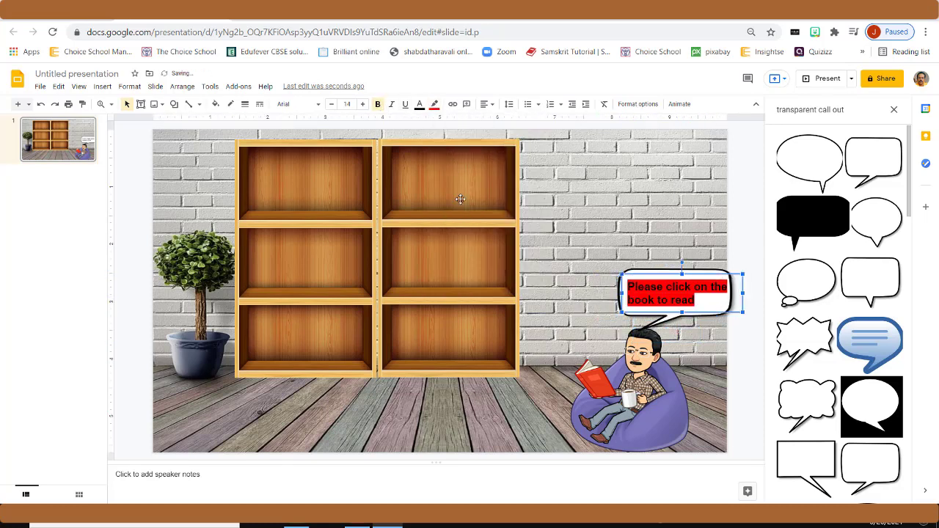
{"action": "left_click", "coordinate": [419, 103]}
{"action": "left_click", "coordinate": [438, 203]}
{"action": "left_click", "coordinate": [571, 191]}
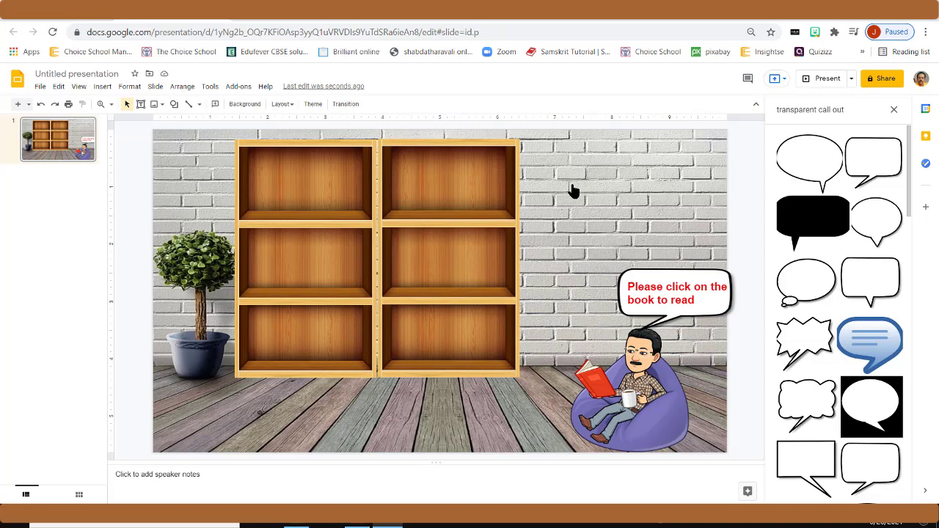
{"action": "left_click", "coordinate": [893, 109]}
Search Bitmoji for 'silence' and place the SILENCE sticker in the slide's top-left corner.
{"action": "left_click", "coordinate": [814, 32]}
{"action": "type", "text": "silence"}
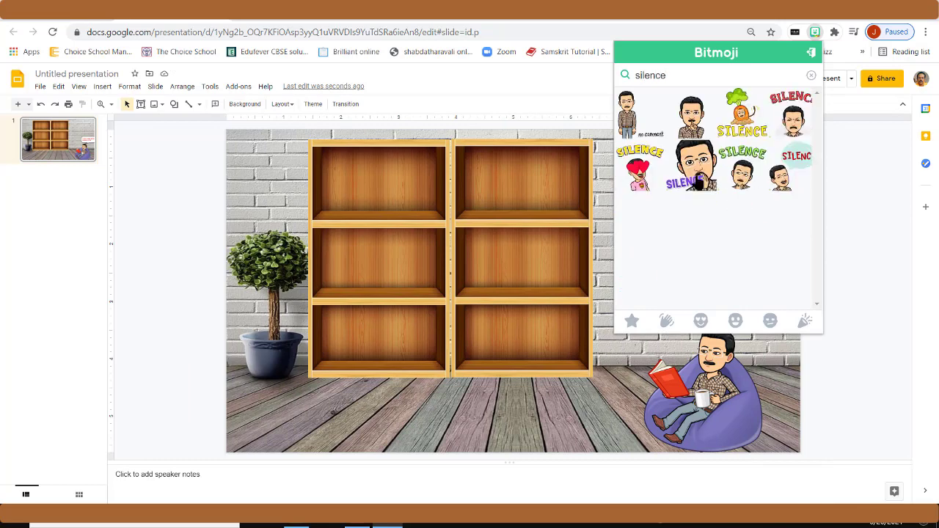
{"action": "left_click", "coordinate": [734, 154]}
{"action": "key", "text": "ctrl+v"}
{"action": "left_click_drag", "start_coordinate": [669, 236], "coordinate": [282, 192]}
{"action": "left_click", "coordinate": [402, 428]}
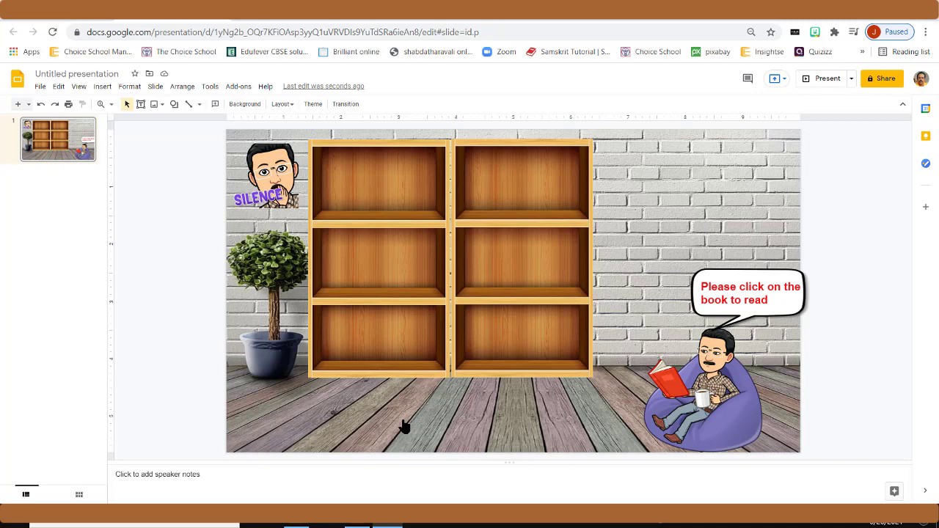
In a new tab, search Google for 'world history' and browse the Books results.
{"action": "key", "text": "ctrl+t"}
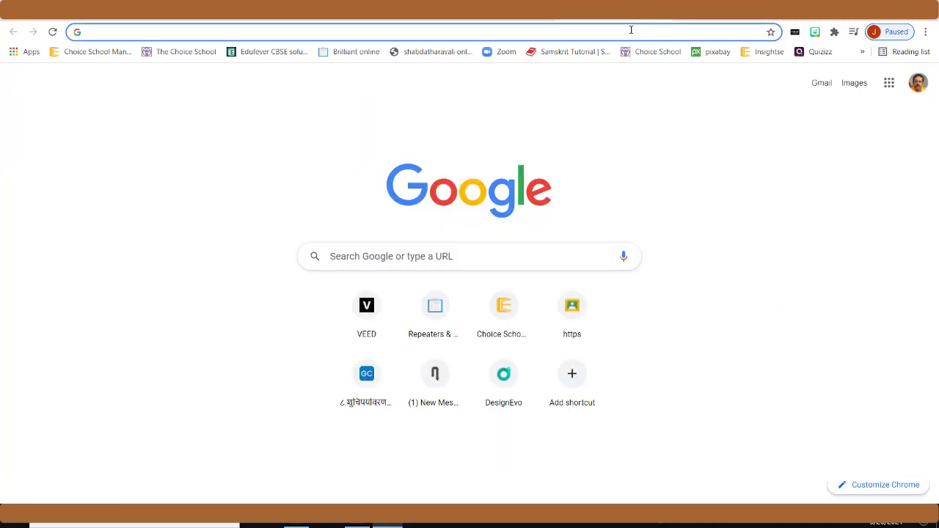
{"action": "left_click", "coordinate": [451, 258]}
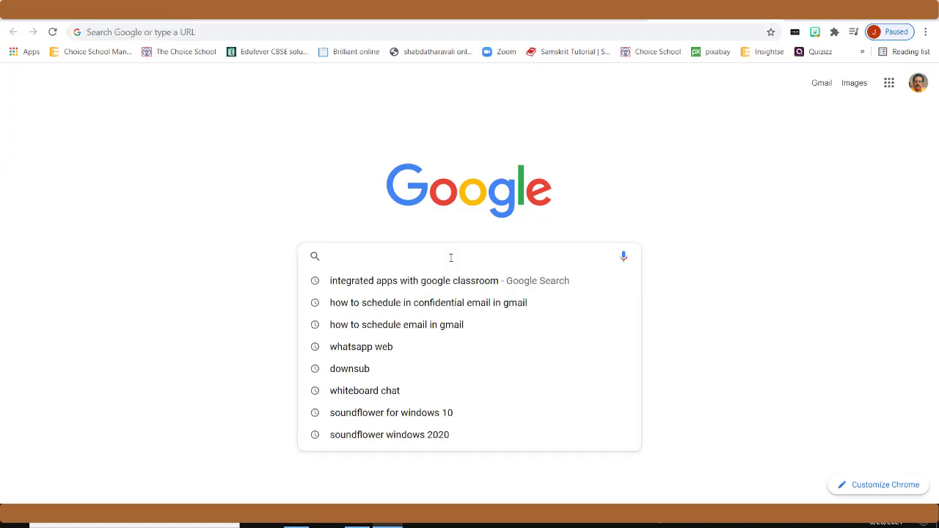
{"action": "type", "text": "his"}
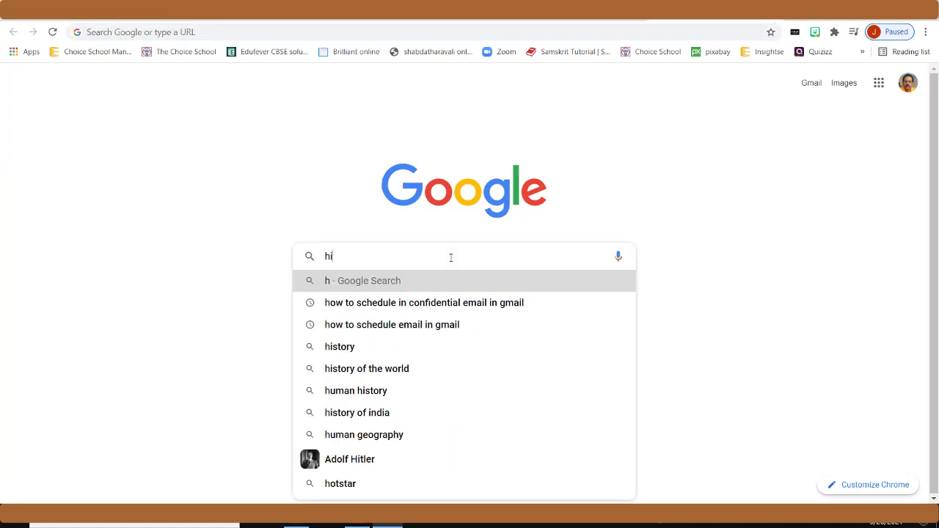
{"action": "key", "text": "Escape"}
{"action": "type", "text": "world history"}
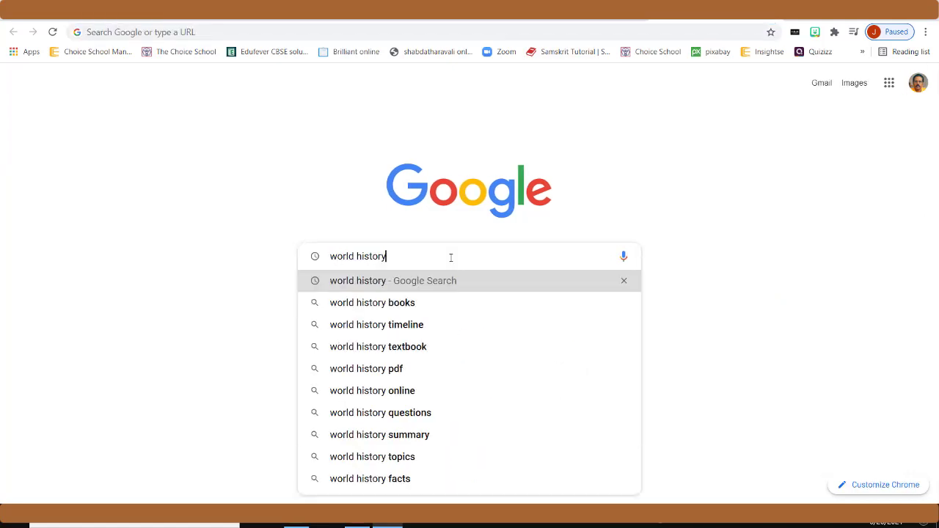
{"action": "key", "text": "Return"}
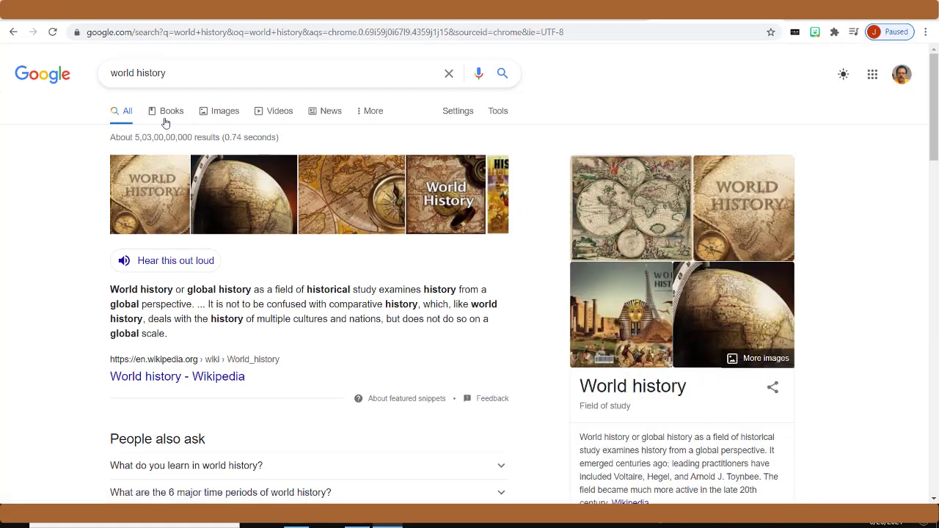
{"action": "left_click", "coordinate": [170, 114]}
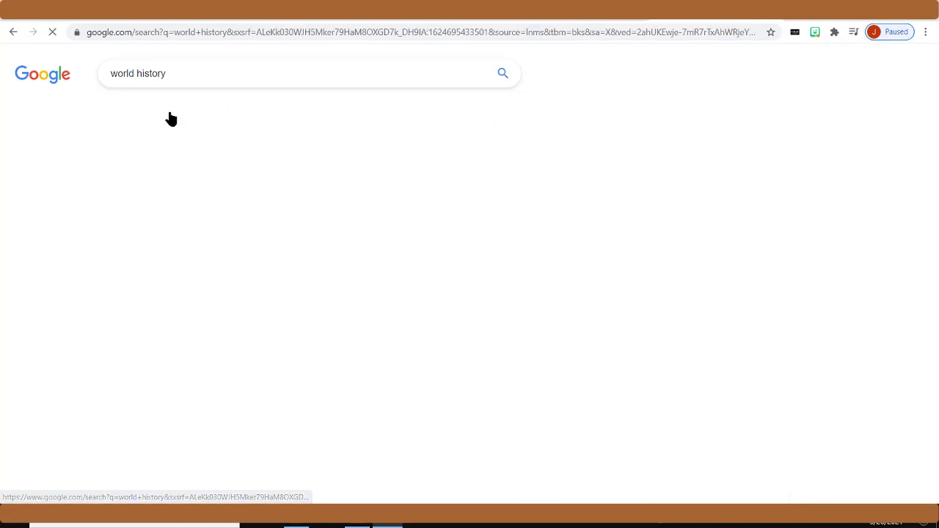
{"action": "scroll", "coordinate": [484, 361], "scroll_direction": "down", "scroll_amount": 3}
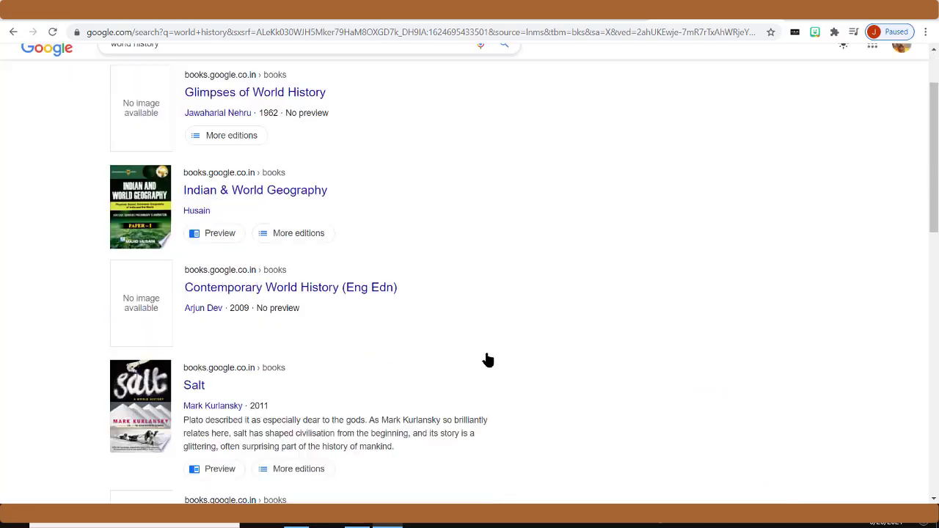
{"action": "scroll", "coordinate": [487, 361], "scroll_direction": "up", "scroll_amount": 3}
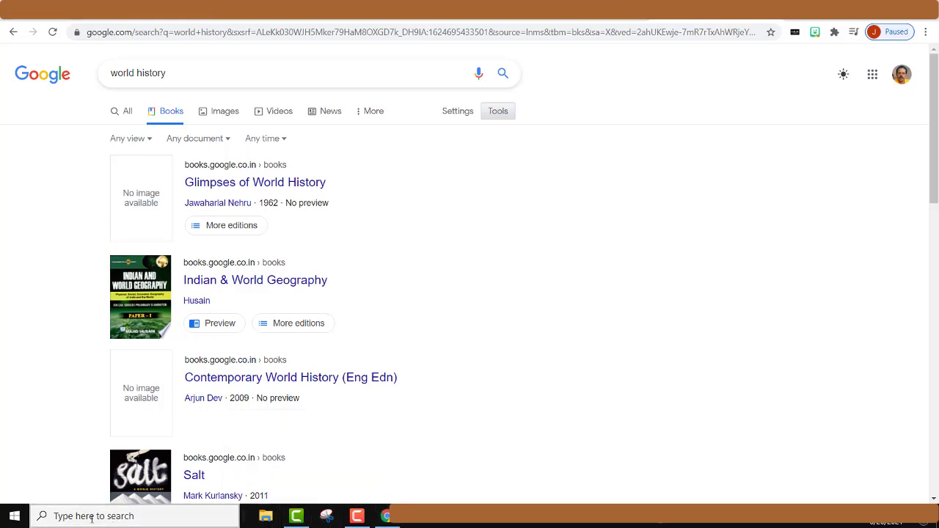
Find Snipping Tool through Windows search for 'snipping' and launch it.
{"action": "left_click", "coordinate": [121, 519]}
{"action": "type", "text": "s"}
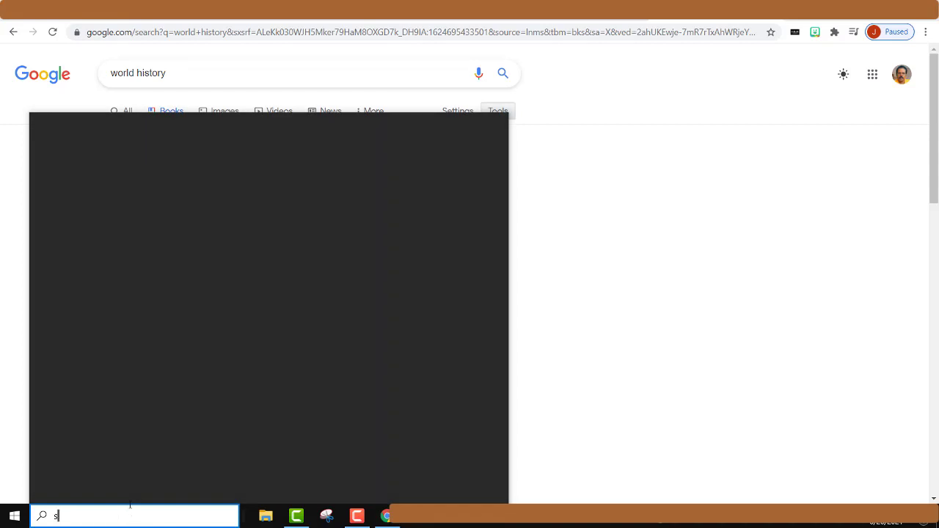
{"action": "type", "text": "nilpping"}
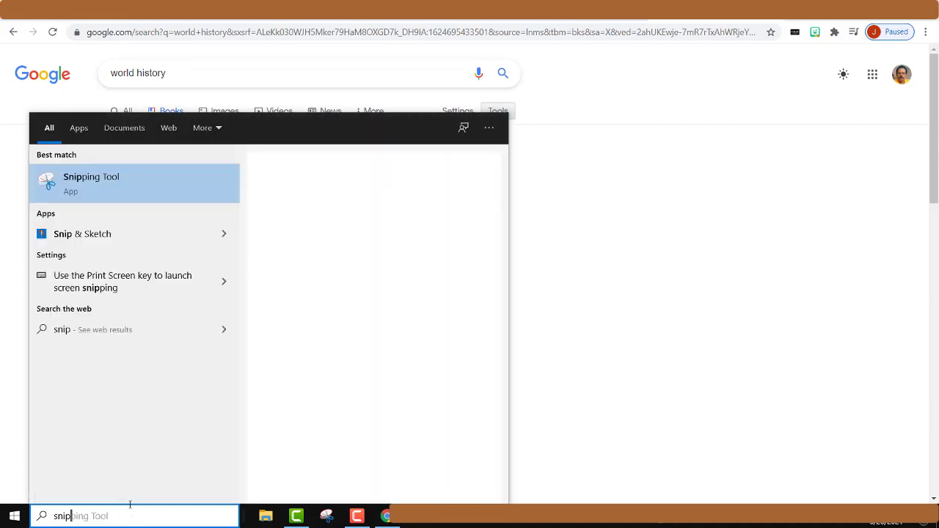
{"action": "right_click", "coordinate": [98, 186]}
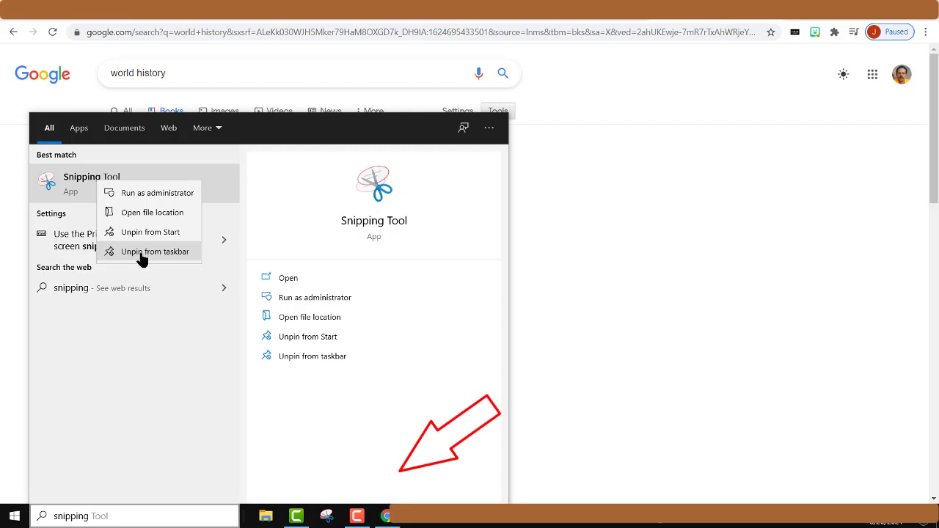
{"action": "left_click", "coordinate": [621, 286]}
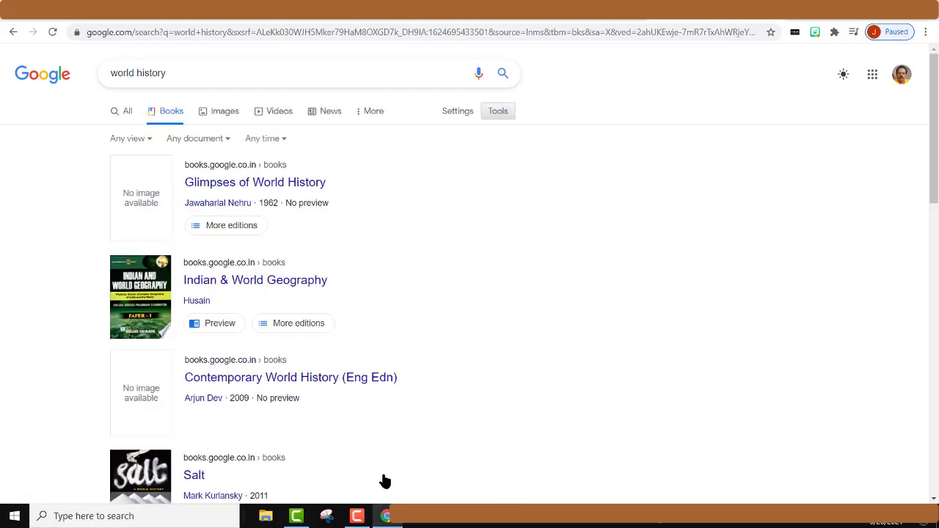
{"action": "left_click", "coordinate": [327, 516]}
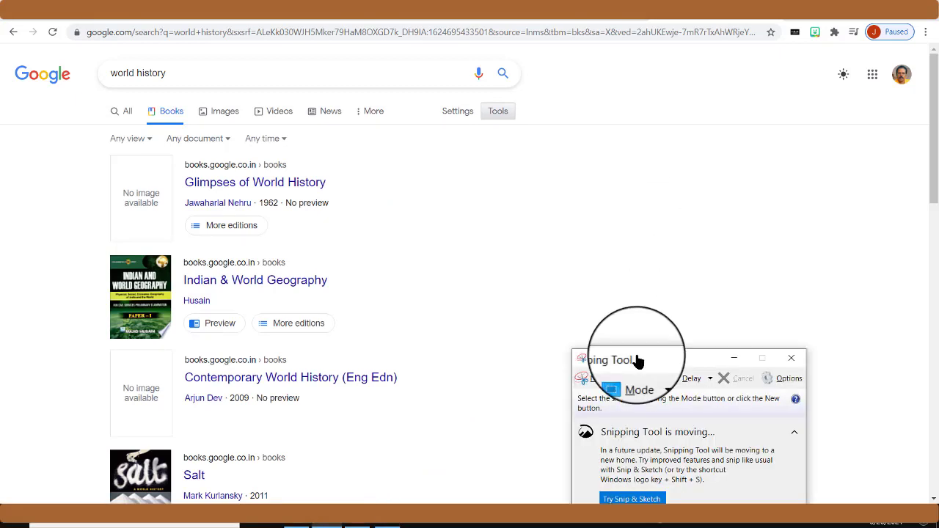
Snip and copy the Indian & World Geography cover, close unsaved, and return to the presentation.
{"action": "left_click", "coordinate": [595, 380]}
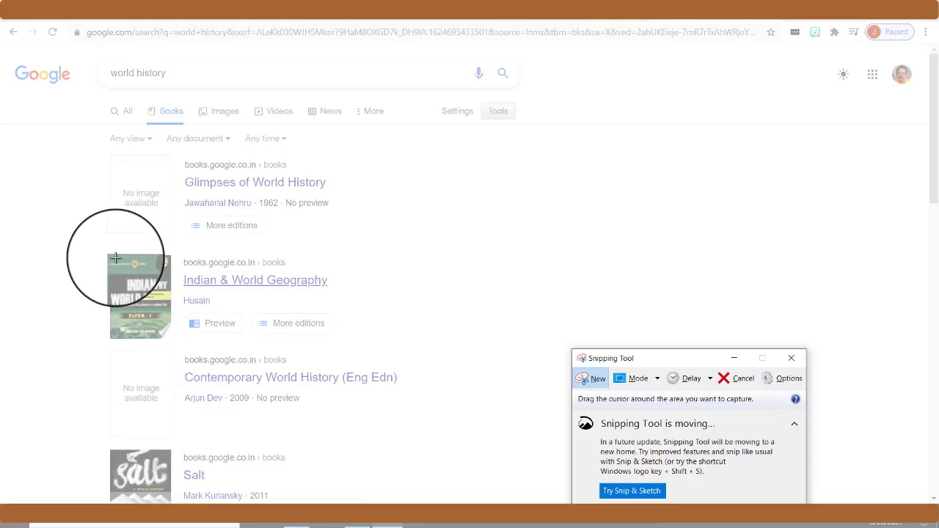
{"action": "left_click_drag", "start_coordinate": [110, 254], "coordinate": [171, 340]}
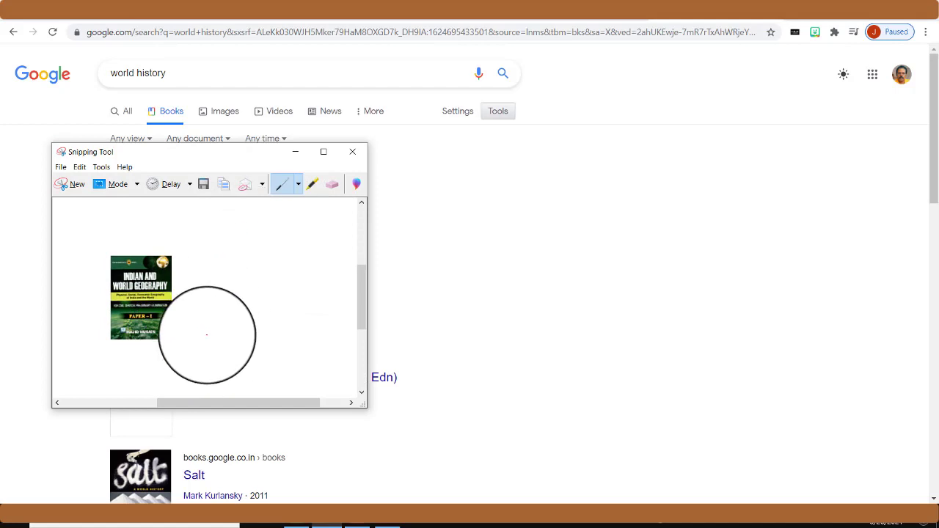
{"action": "left_click", "coordinate": [225, 187]}
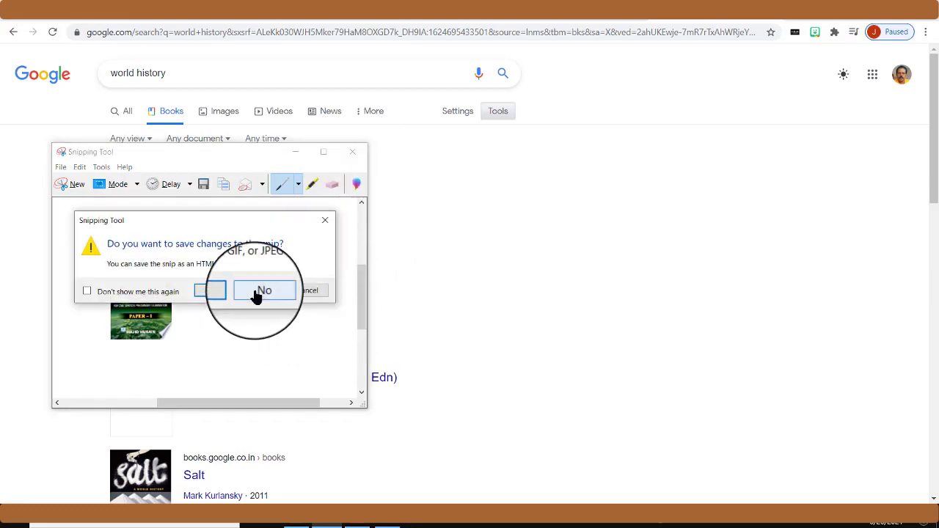
{"action": "left_click", "coordinate": [257, 293]}
{"action": "key", "text": "alt+Left"}
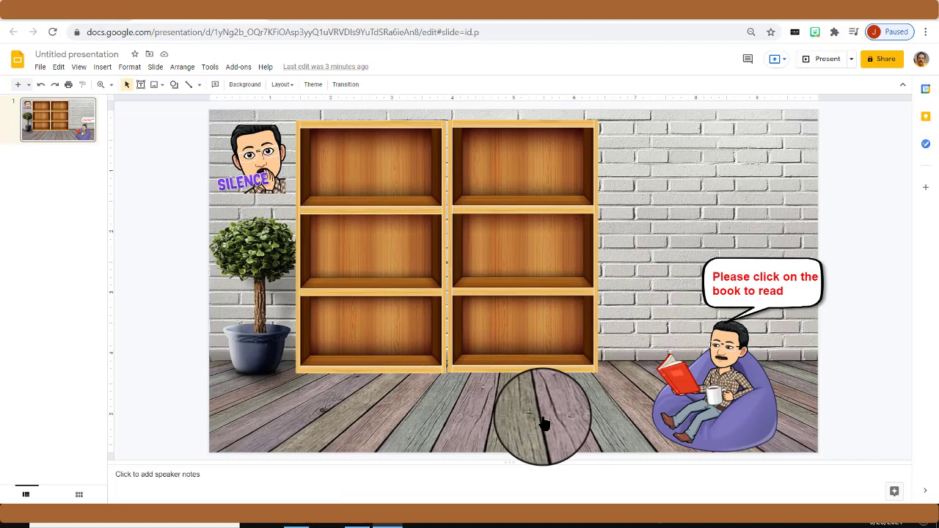
Paste the book cover, shrink it, and set it on the left bookcase's top shelf.
{"action": "key", "text": "ctrl+v"}
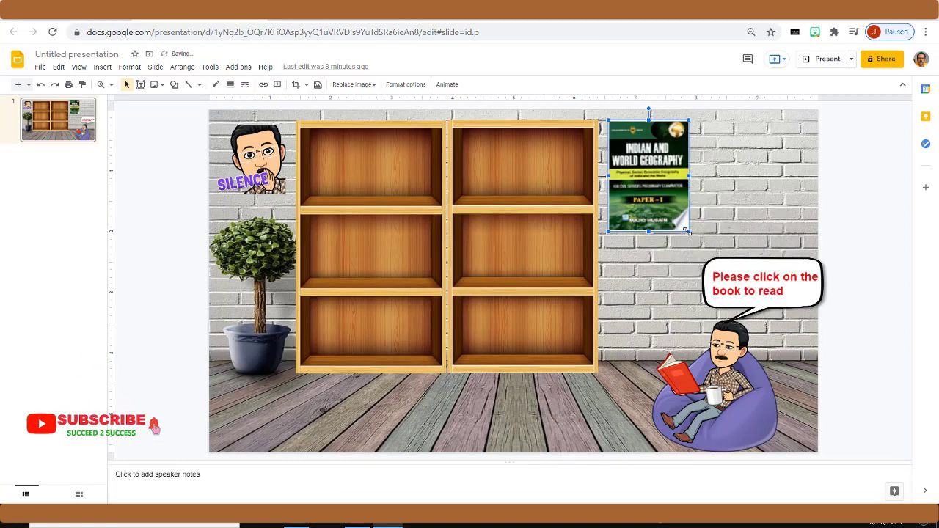
{"action": "left_click_drag", "start_coordinate": [687, 232], "coordinate": [662, 194]}
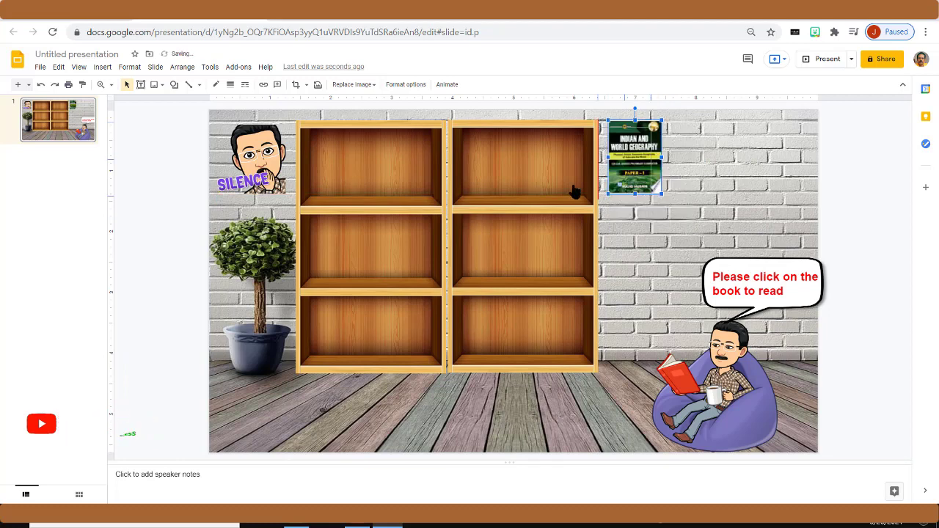
{"action": "left_click_drag", "start_coordinate": [575, 191], "coordinate": [334, 171]}
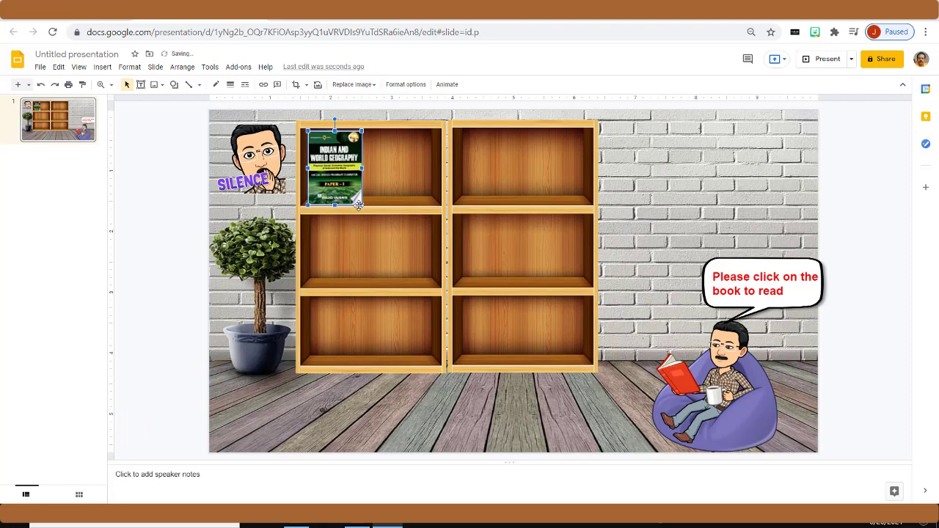
{"action": "left_click_drag", "start_coordinate": [362, 207], "coordinate": [360, 204]}
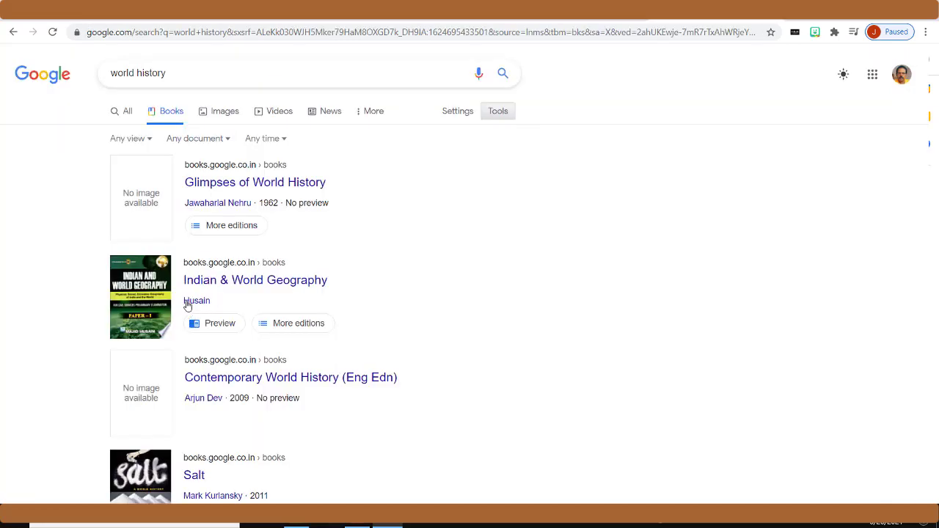
Open the Indian & World Geography page in Google Books and select its full web address.
{"action": "left_click", "coordinate": [212, 283]}
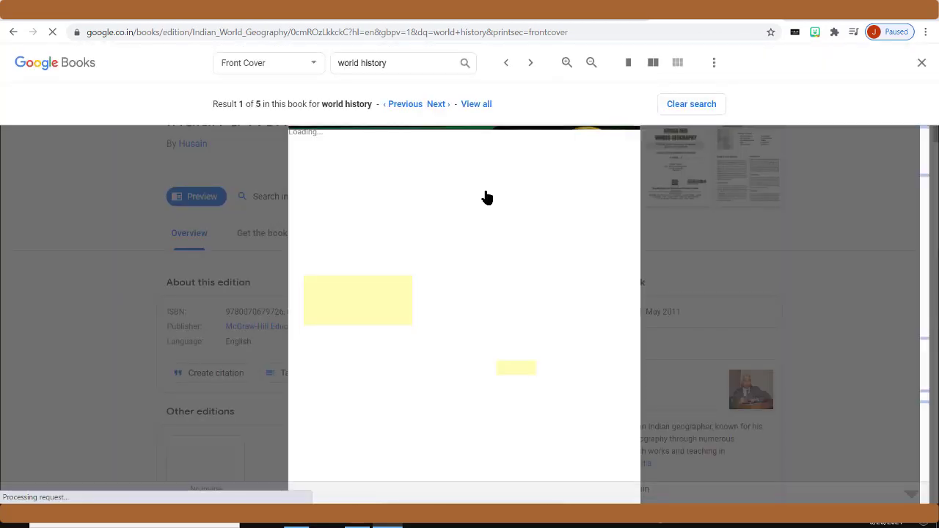
{"action": "scroll", "coordinate": [487, 201], "scroll_direction": "down", "scroll_amount": 5}
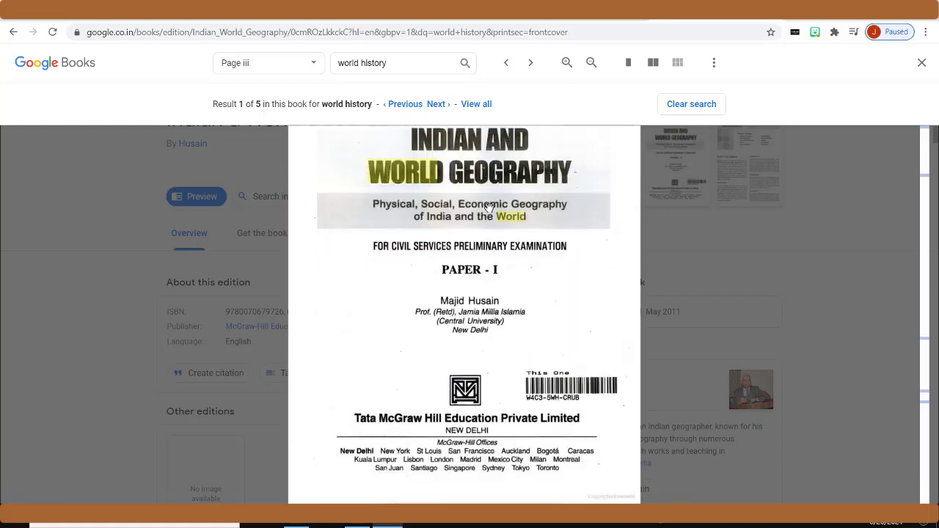
{"action": "scroll", "coordinate": [488, 202], "scroll_direction": "up", "scroll_amount": 6}
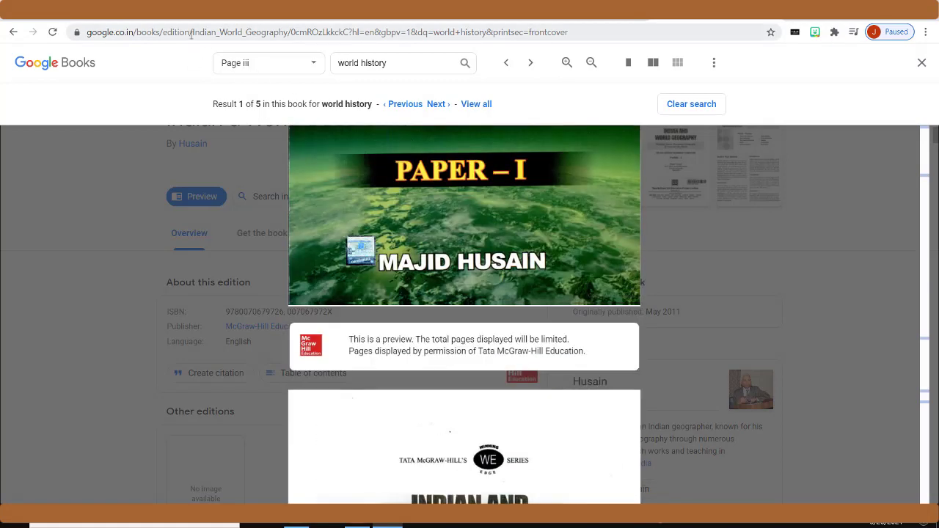
{"action": "left_click", "coordinate": [191, 33]}
{"action": "left_click", "coordinate": [191, 34]}
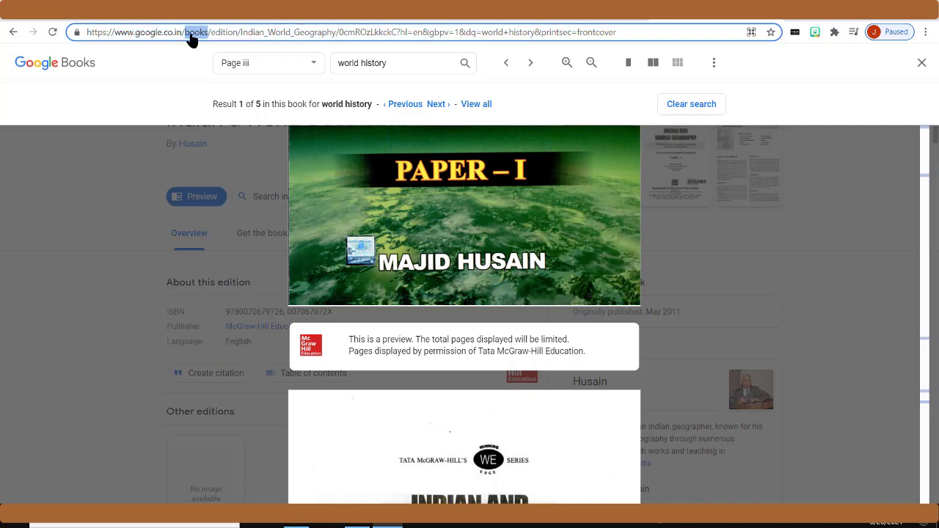
{"action": "triple_click", "coordinate": [190, 34]}
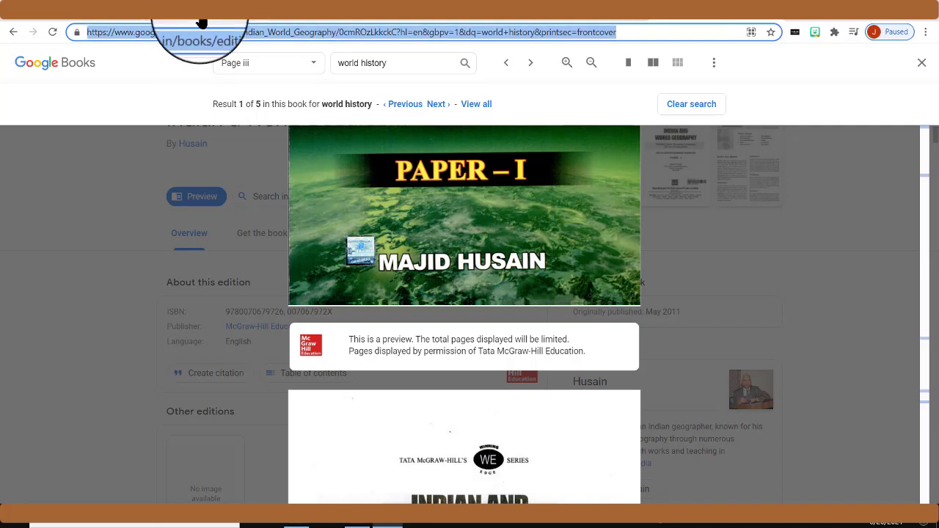
{"action": "key", "text": "ctrl+Tab"}
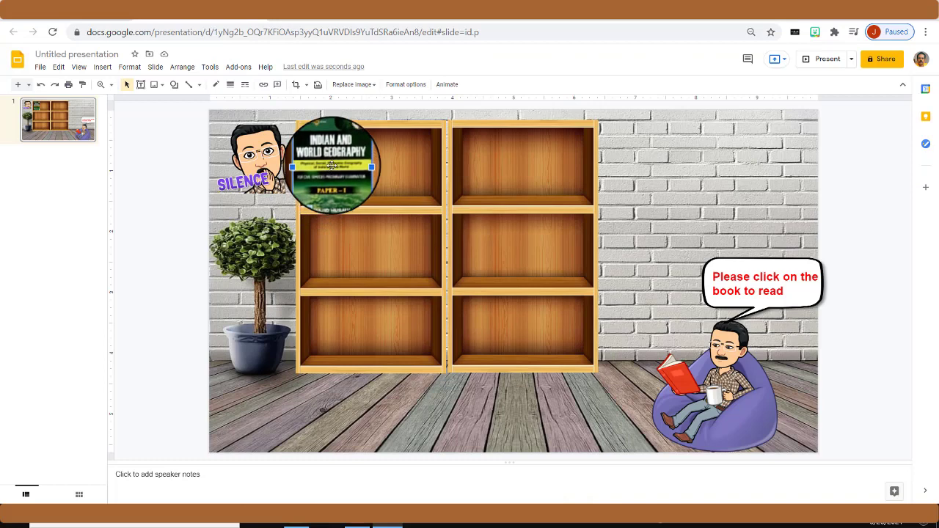
Start adding a link to the selected book cover through Insert > Link.
{"action": "left_click", "coordinate": [102, 67]}
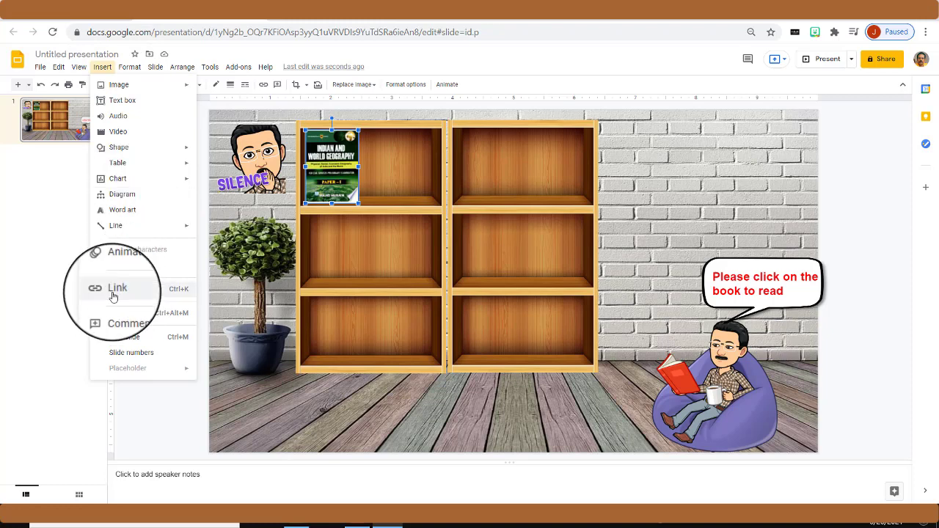
{"action": "left_click", "coordinate": [183, 294]}
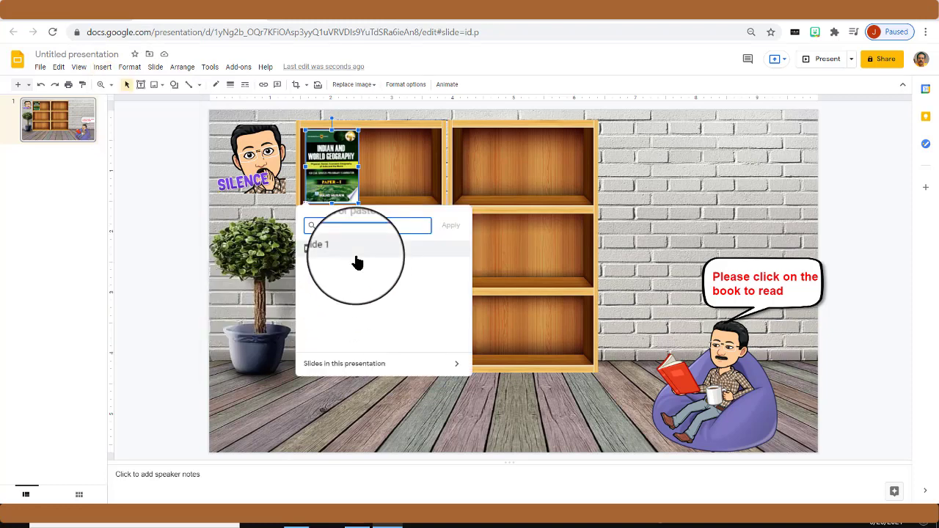